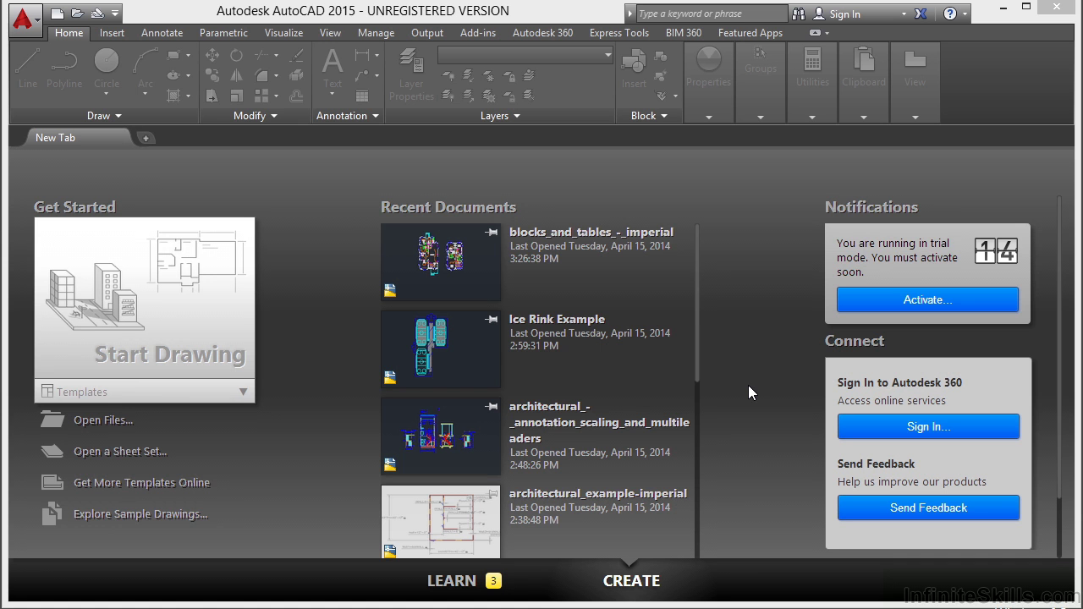
- Open blocks_and_tables_-_imperial.dwg through the Select File dialog
left_click(91, 423)
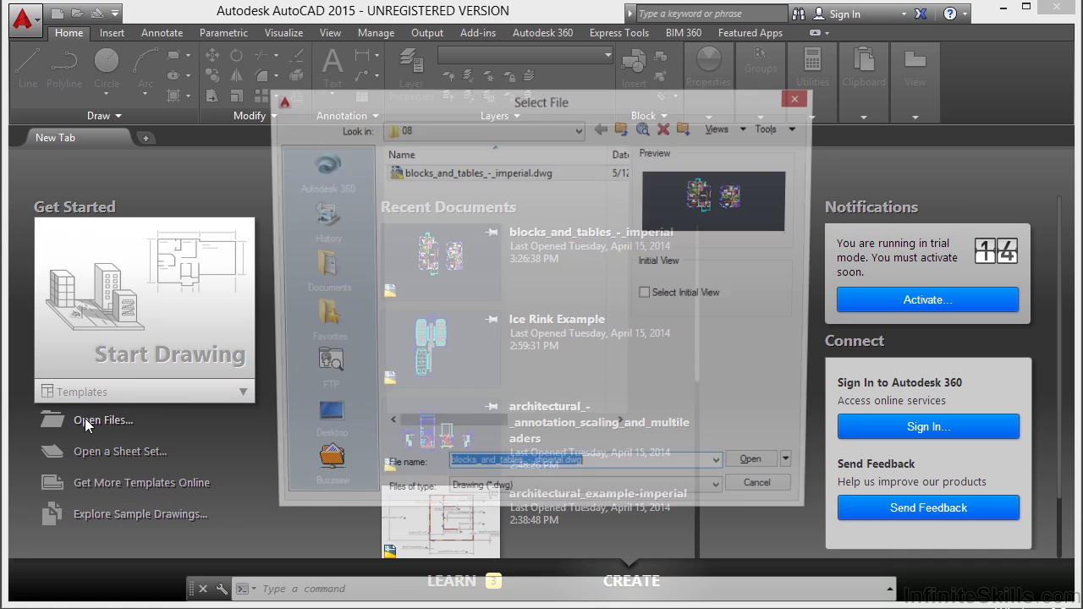
left_click(436, 179)
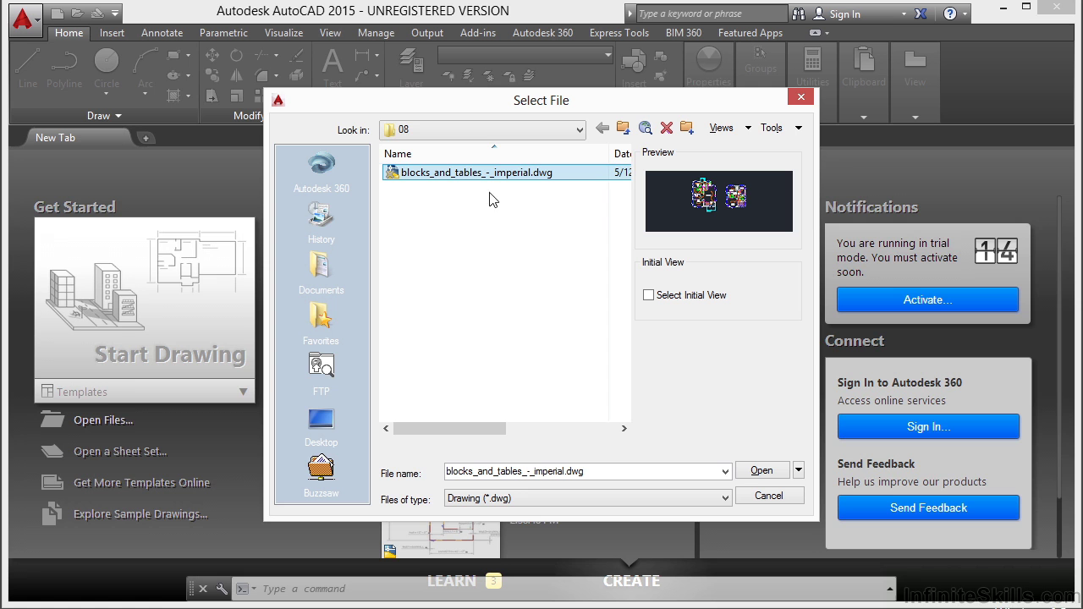
left_click(761, 471)
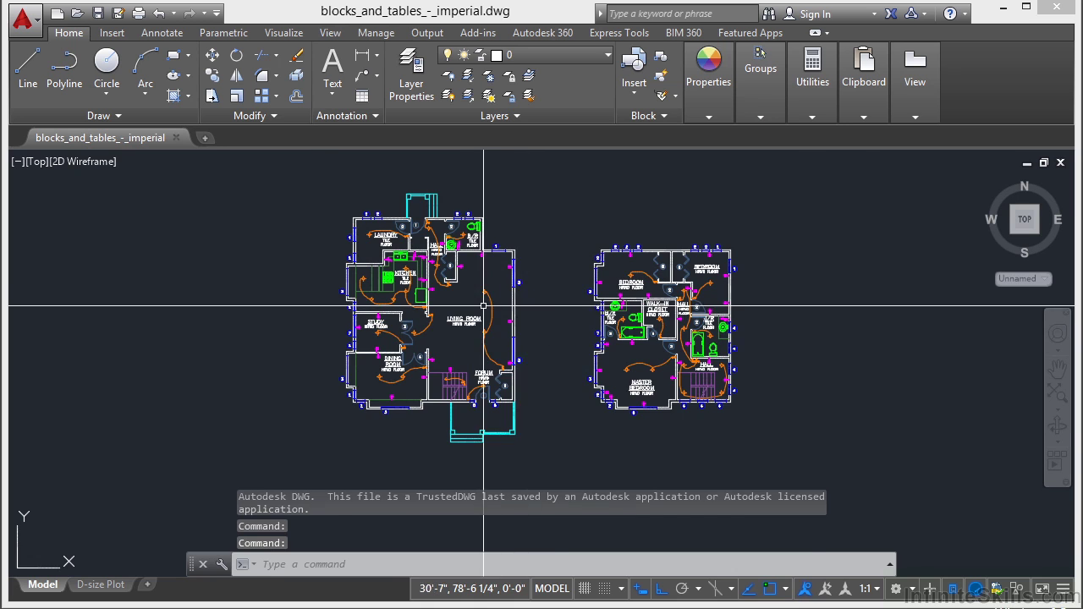
- Zoom to the living-room Lighting arc, select it, and close its Quick Properties panel
scroll(484, 305, "up", 5)
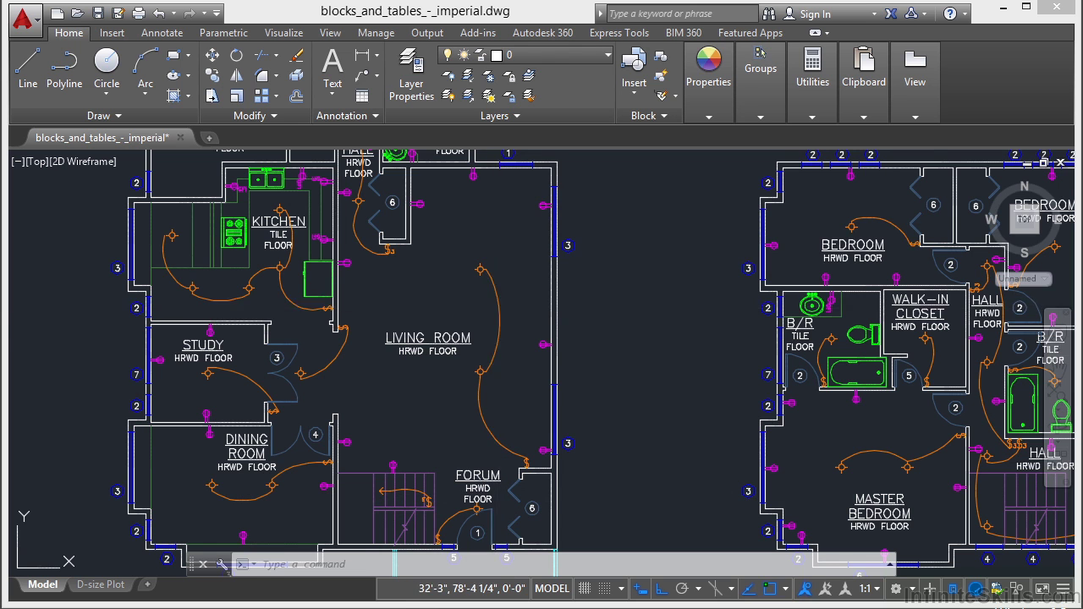
left_click(497, 306)
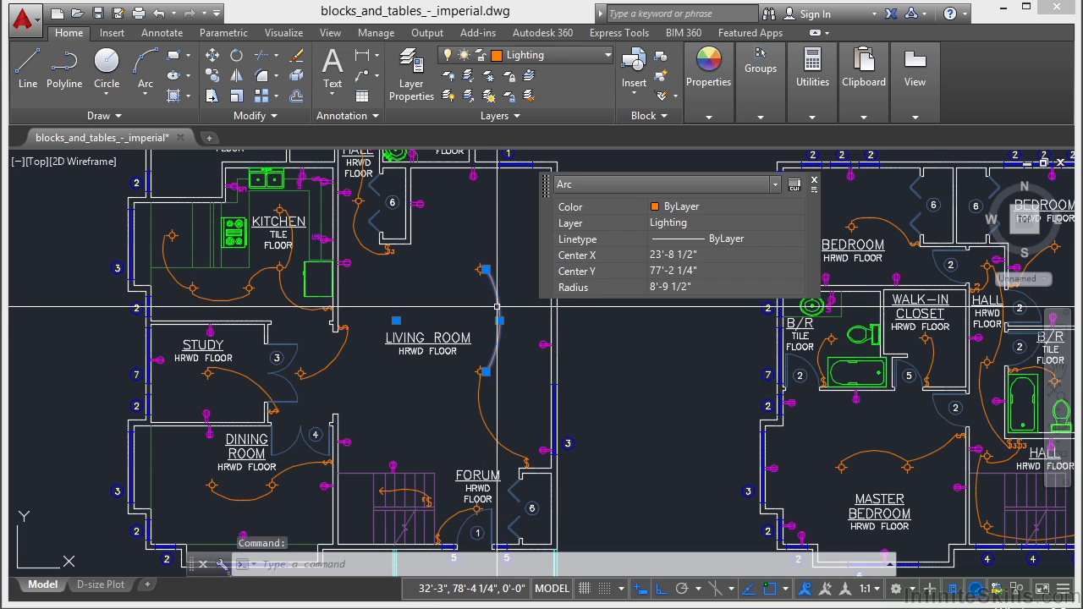
left_click(816, 182)
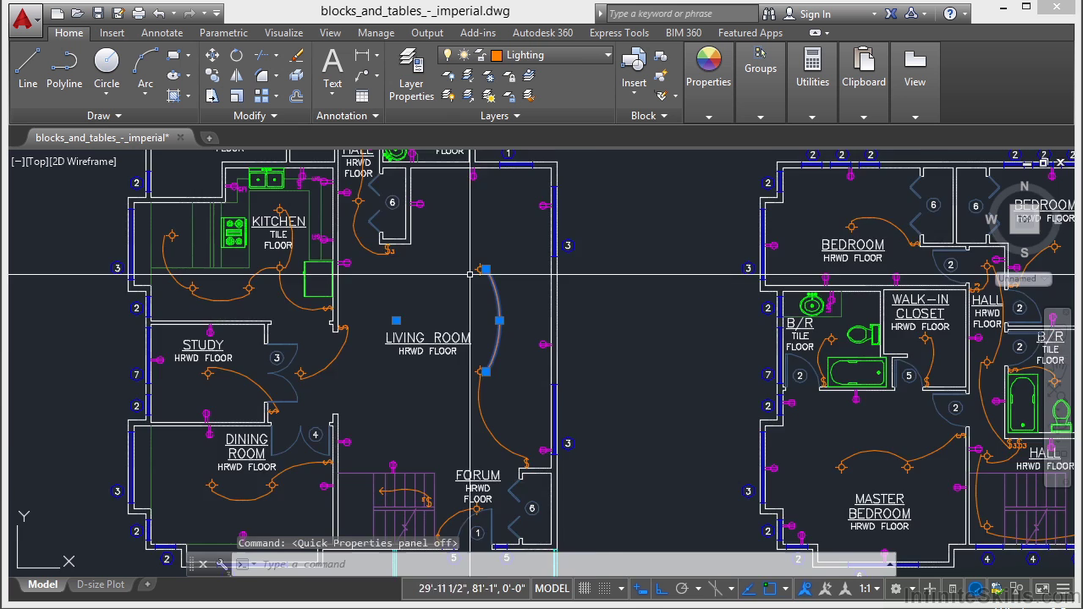
scroll(487, 308, "up", 4)
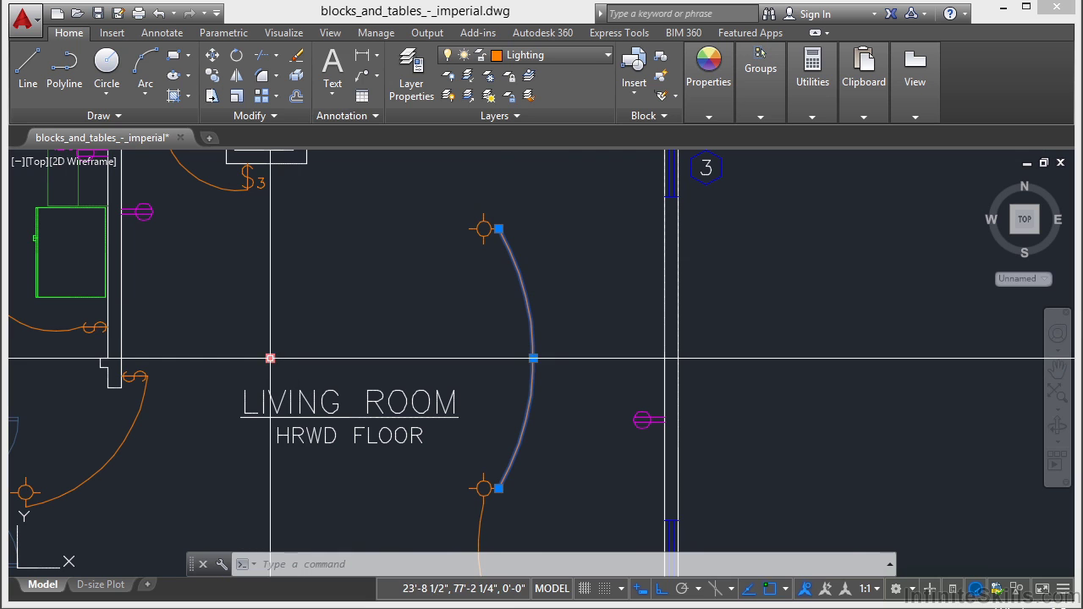
- With Ortho off, stretch the arc's top endpoint grip to a point up and left
left_click(498, 229)
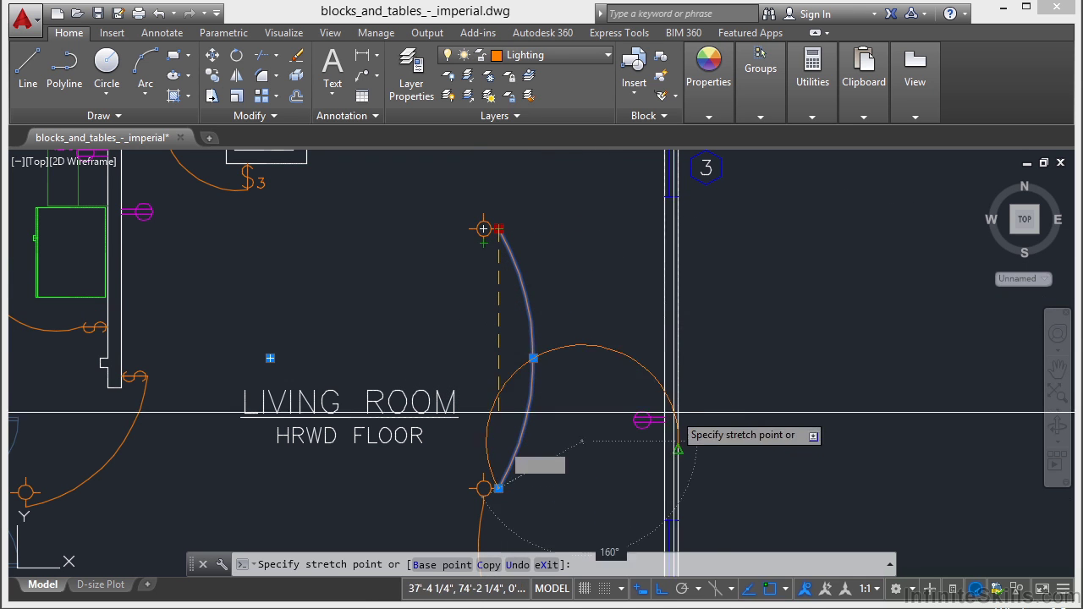
left_click(663, 589)
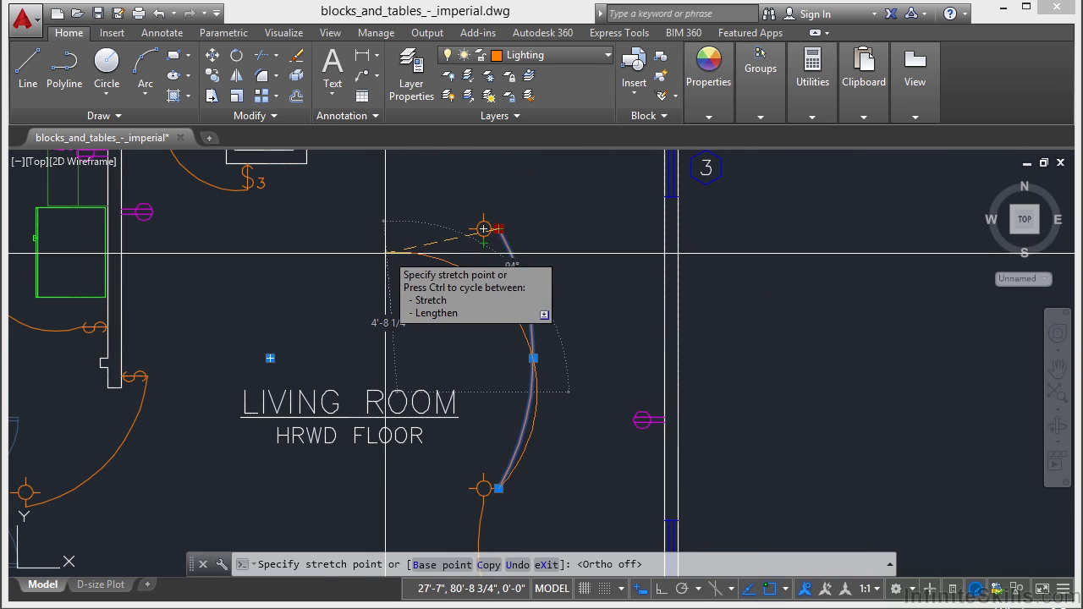
left_click(359, 267)
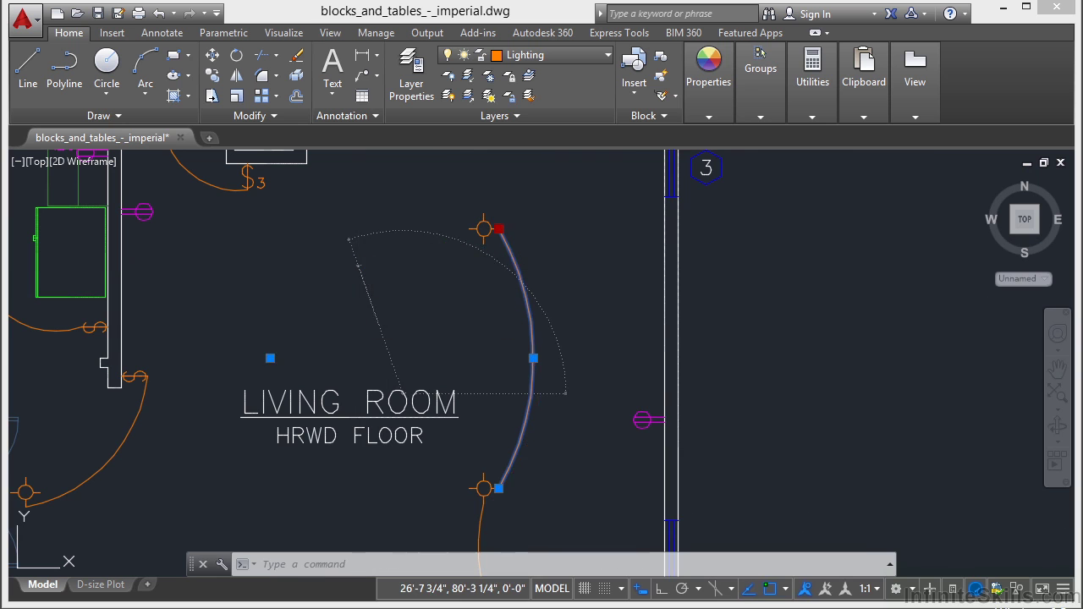
- Lengthen the arc along its curve so its upper end extends further left
mouse_move(359, 267)
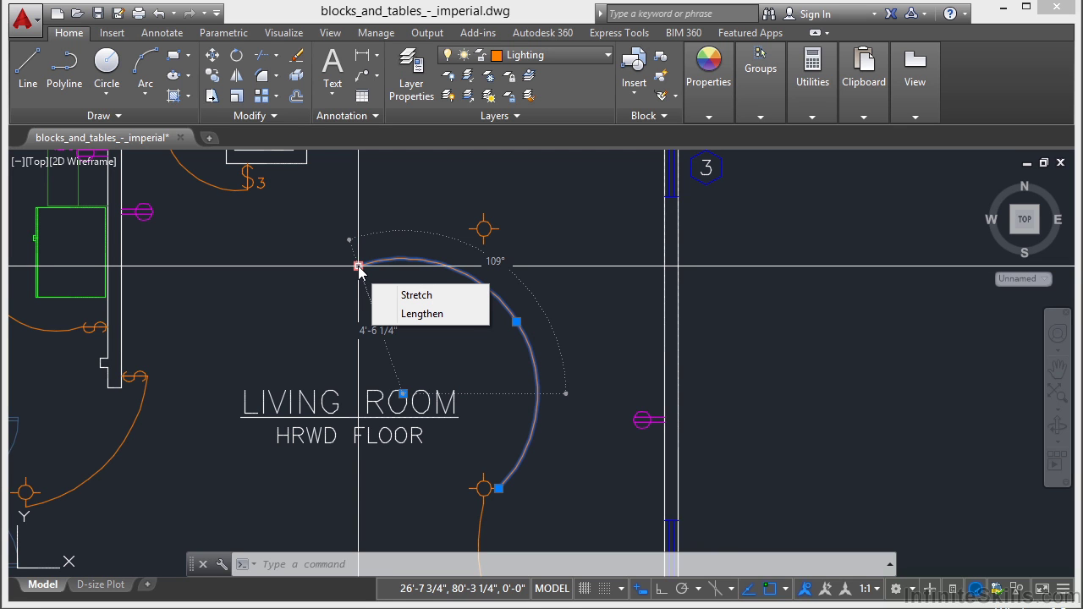
left_click(415, 295)
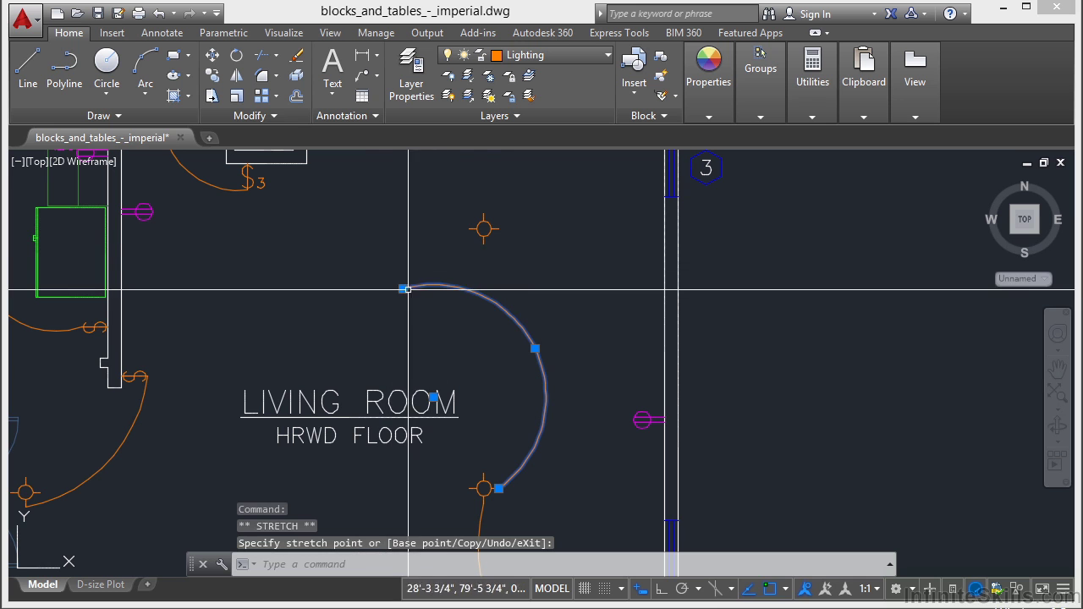
left_click(469, 340)
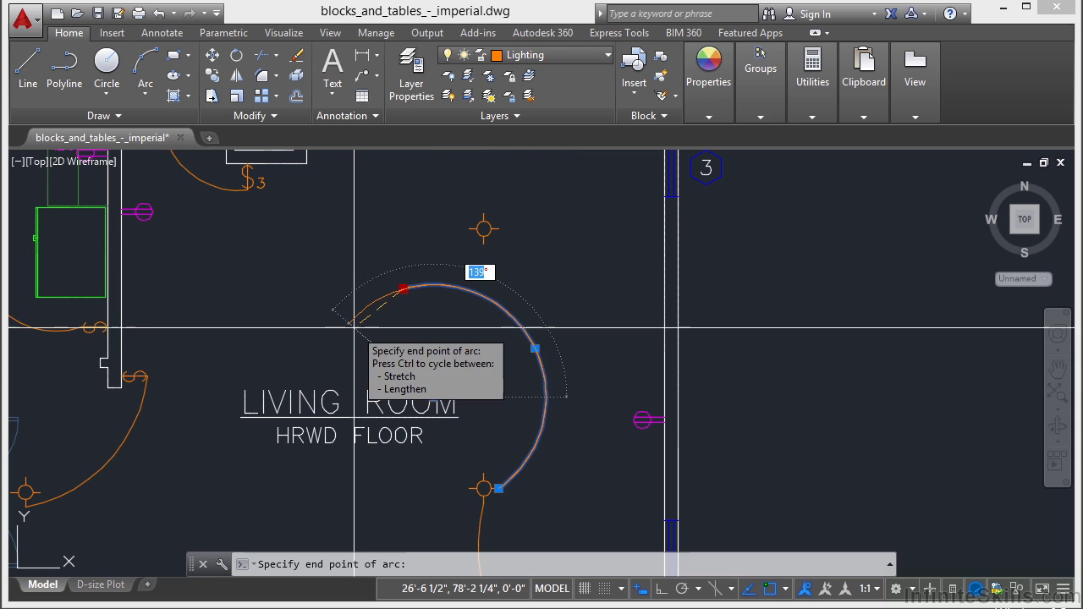
left_click(336, 342)
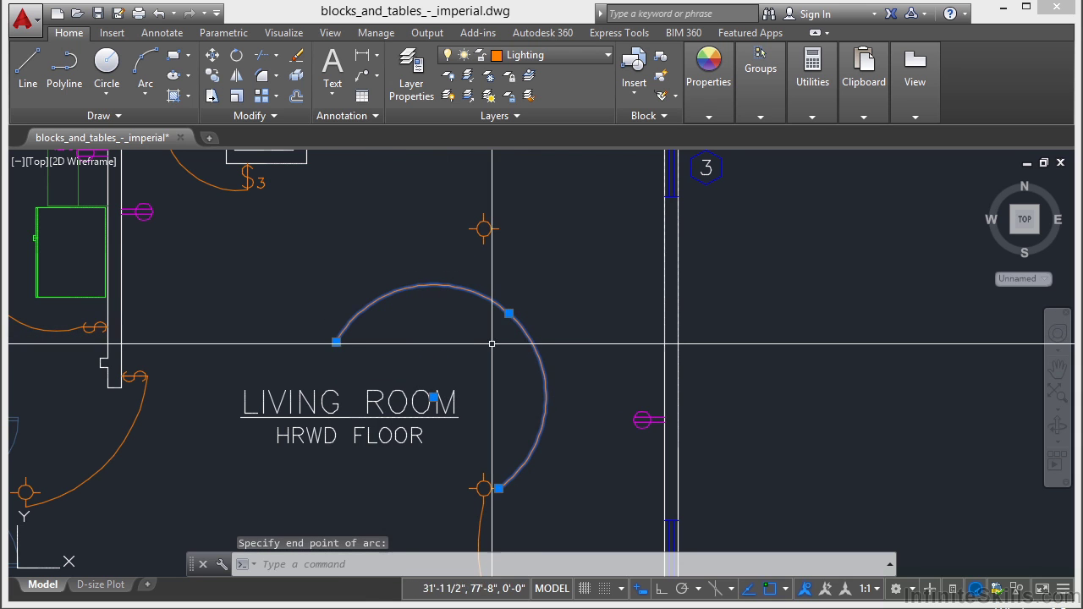
- Stretch the arc's midpoint up-right, then shrink its radius using the midpoint grip's Radius option
mouse_move(509, 314)
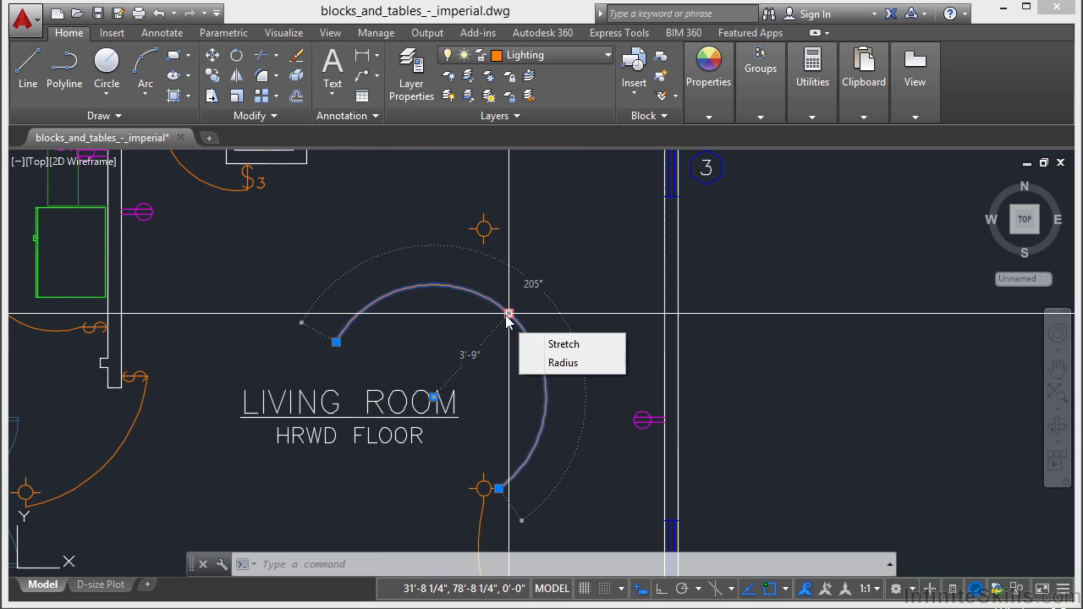
left_click(555, 347)
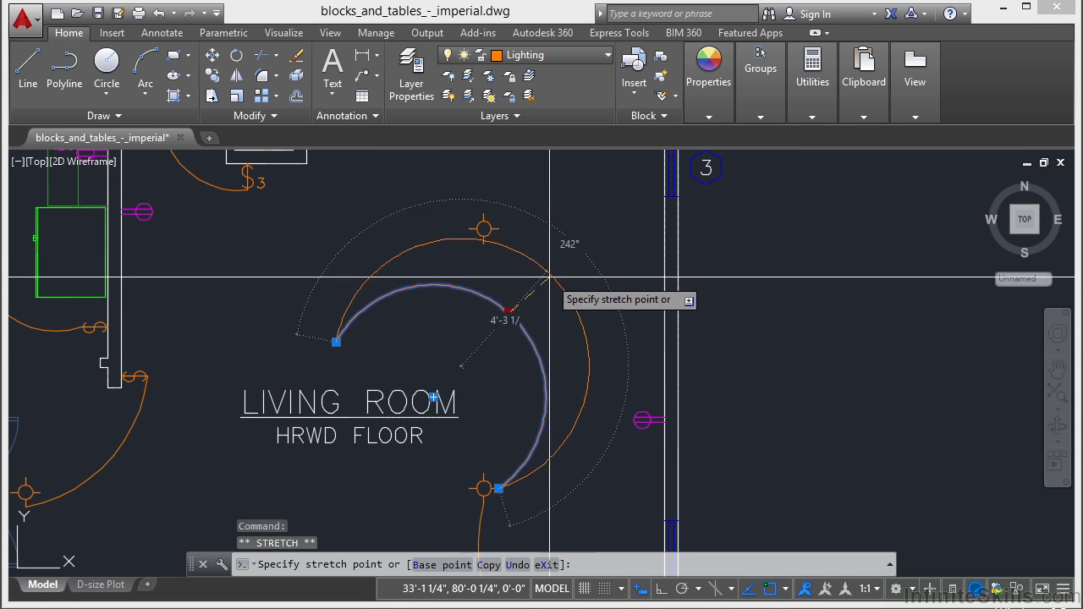
left_click(532, 289)
mouse_move(532, 288)
left_click(590, 337)
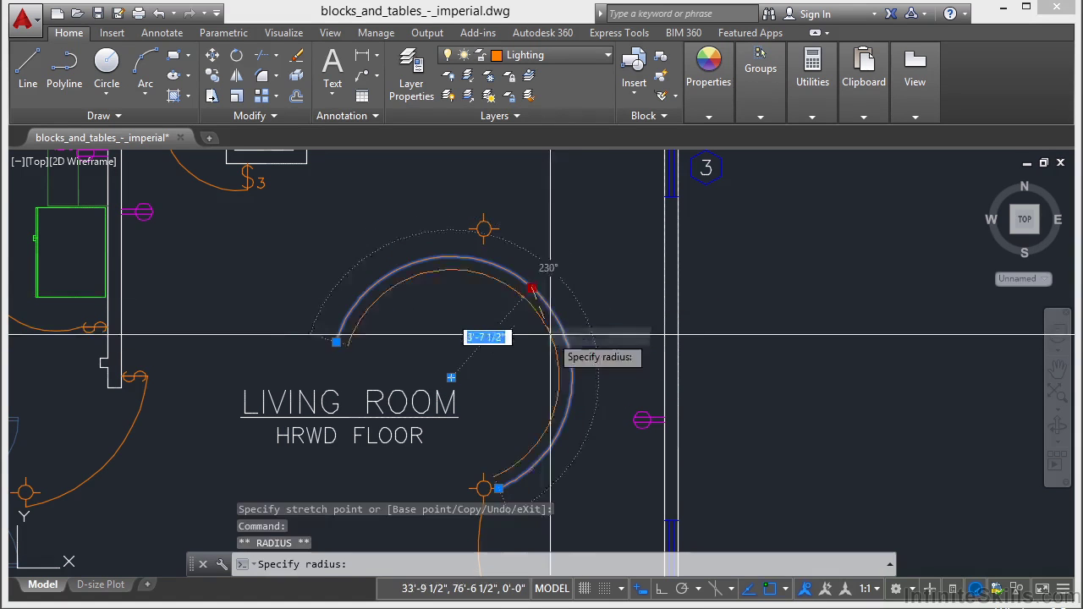
left_click(505, 347)
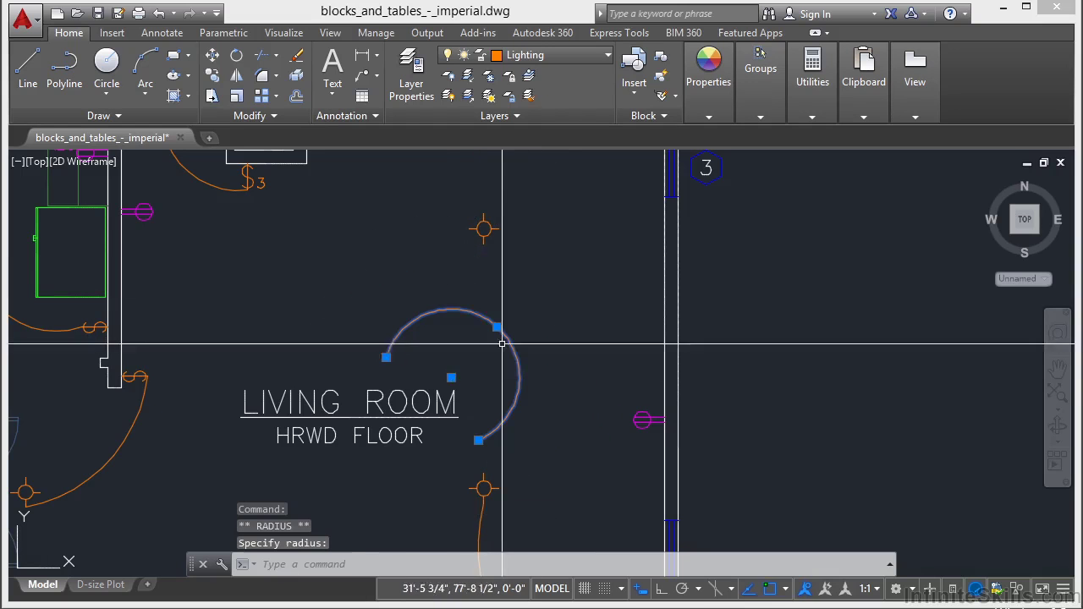
- Move the arc up and to the right by its centre grip, then clear the selection
left_click(451, 378)
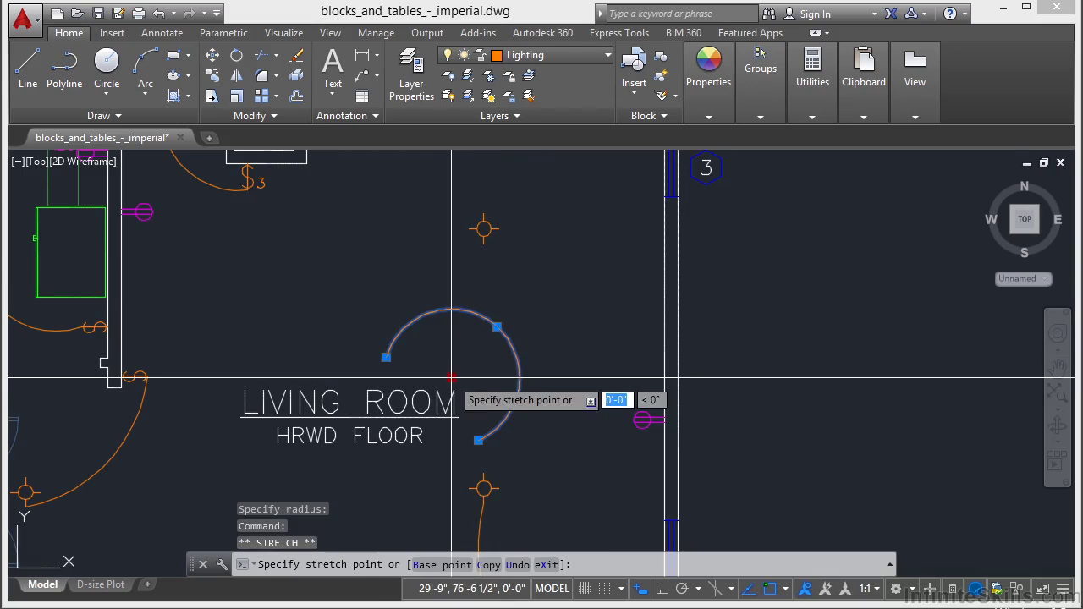
left_click(557, 304)
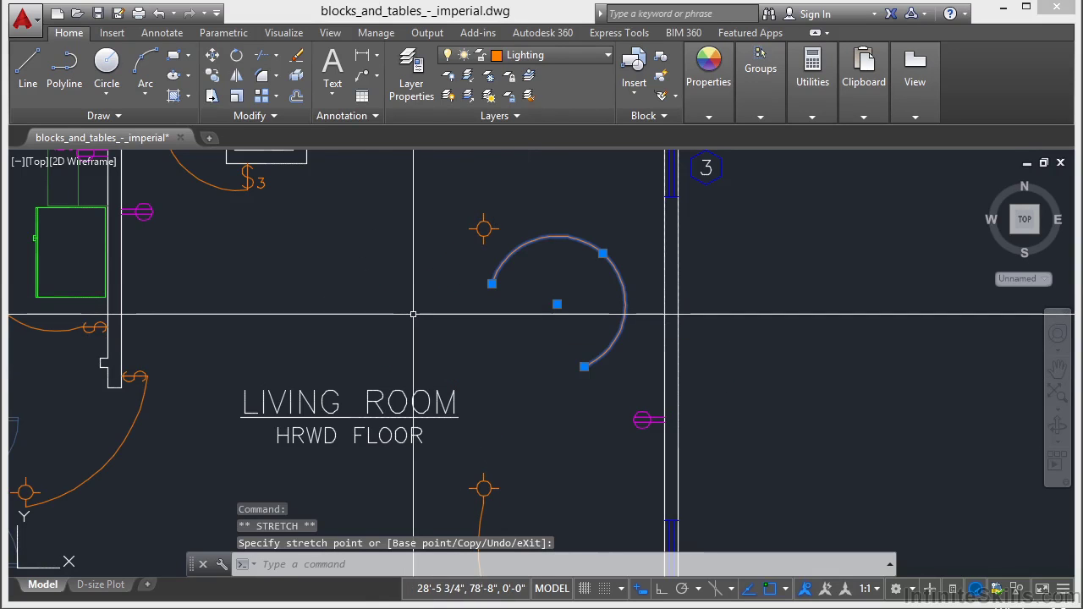
key("Escape")
key("Escape")
scroll(413, 314, "down", 2)
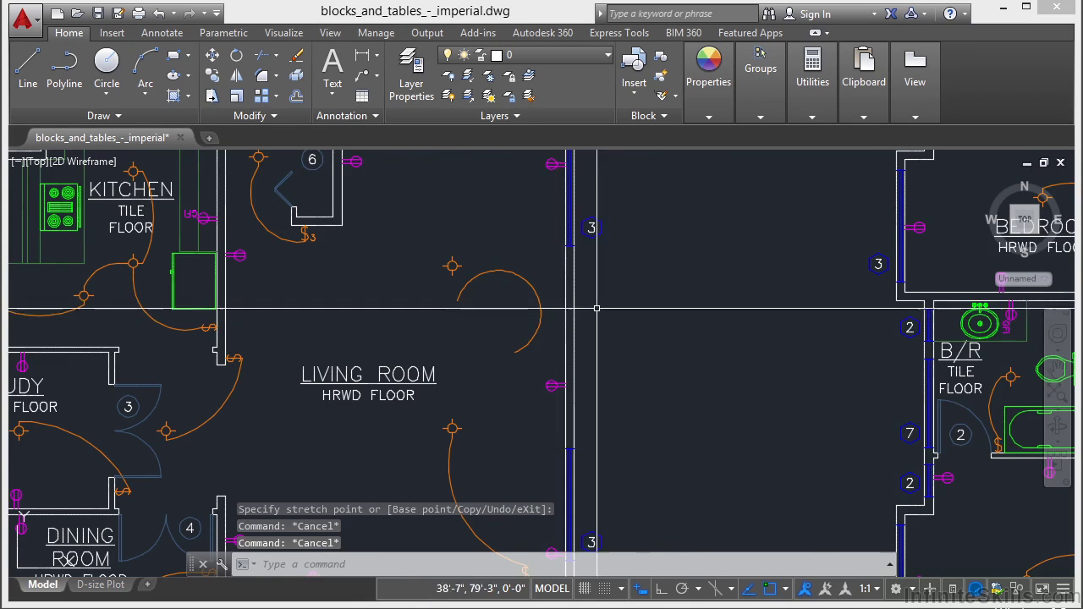
scroll(597, 309, "down", 2)
scroll(648, 310, "up", 6)
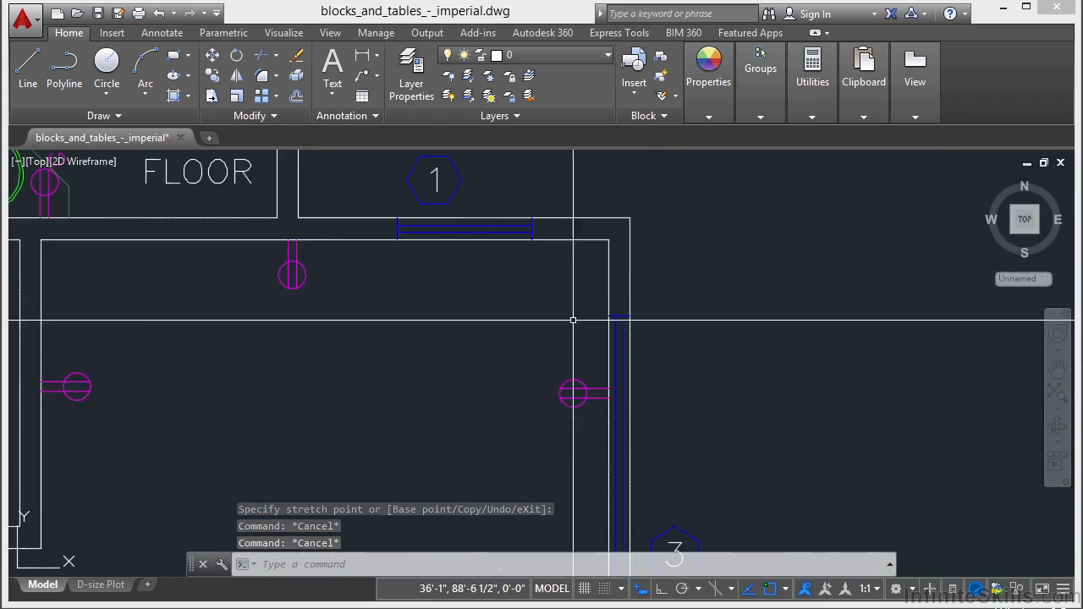
scroll(573, 320, "up", 2)
middle_click_drag(581, 398, 462, 254)
left_click(468, 303)
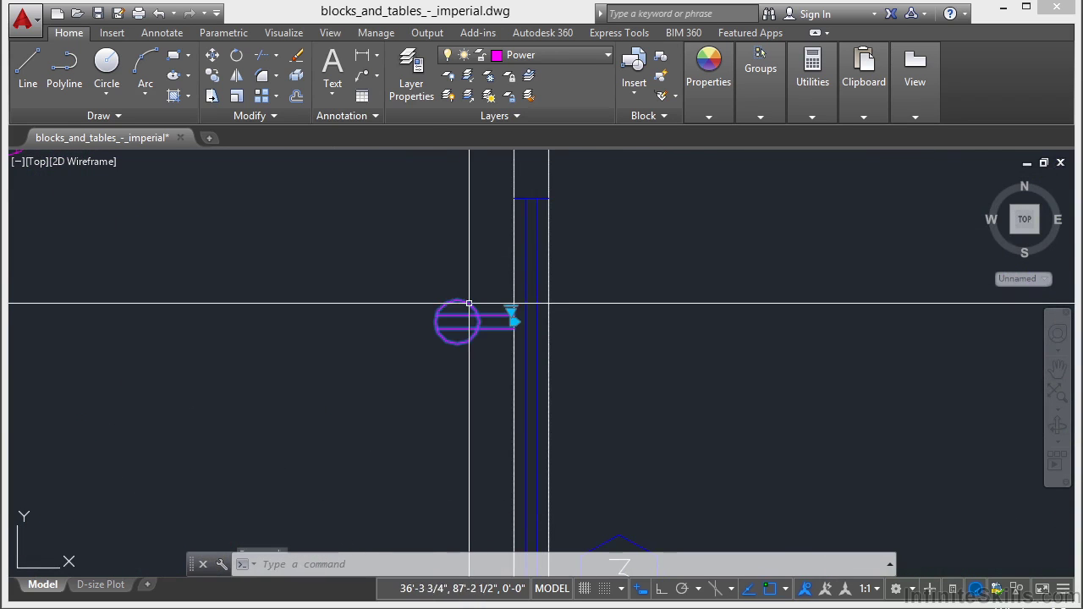
scroll(550, 313, "up", 4)
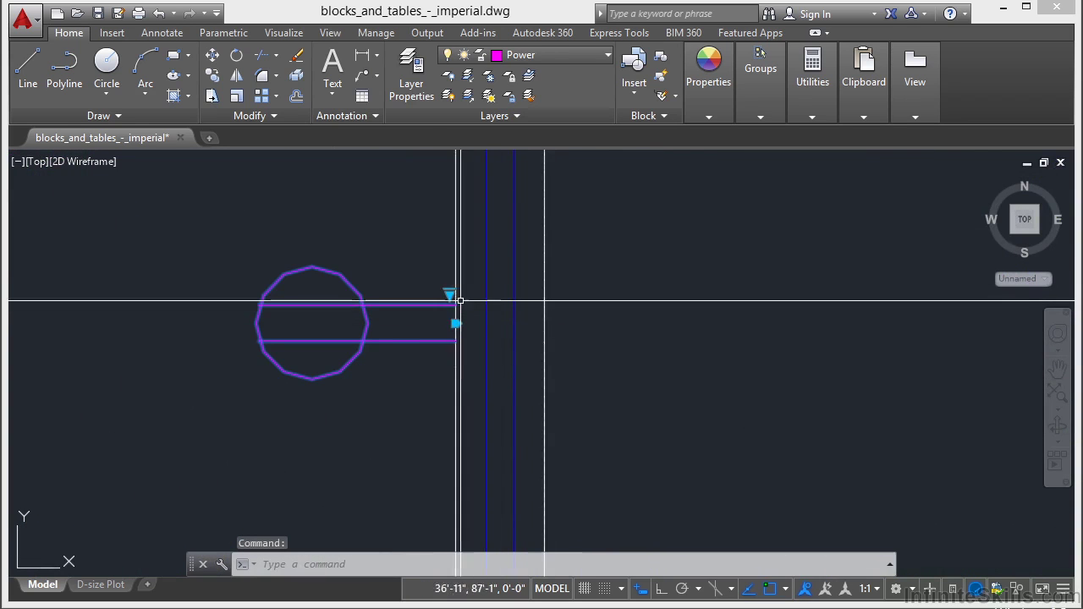
left_click(451, 295)
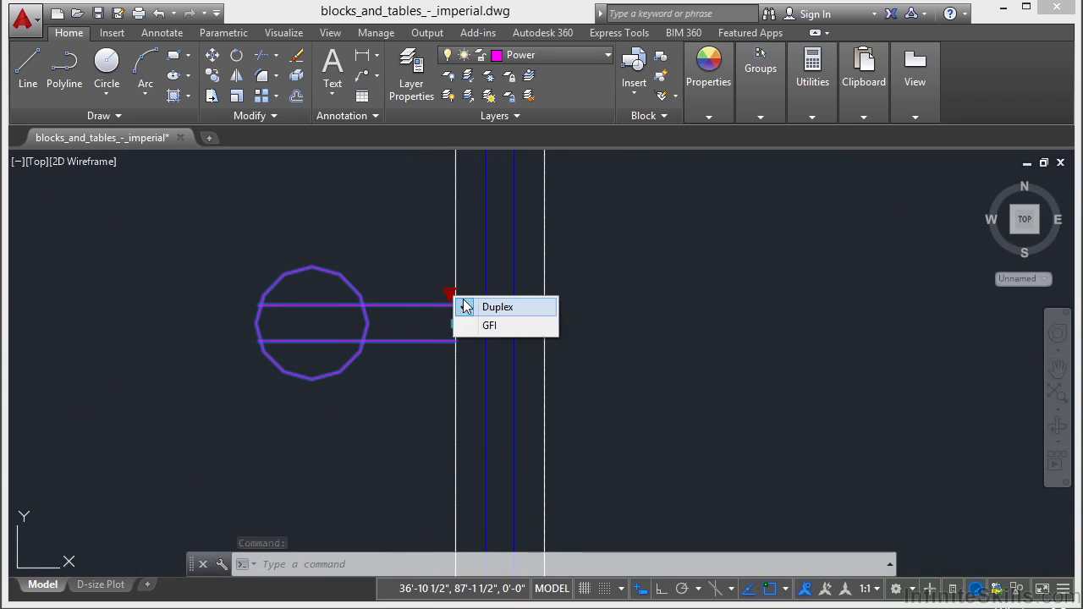
left_click(491, 326)
mouse_move(450, 303)
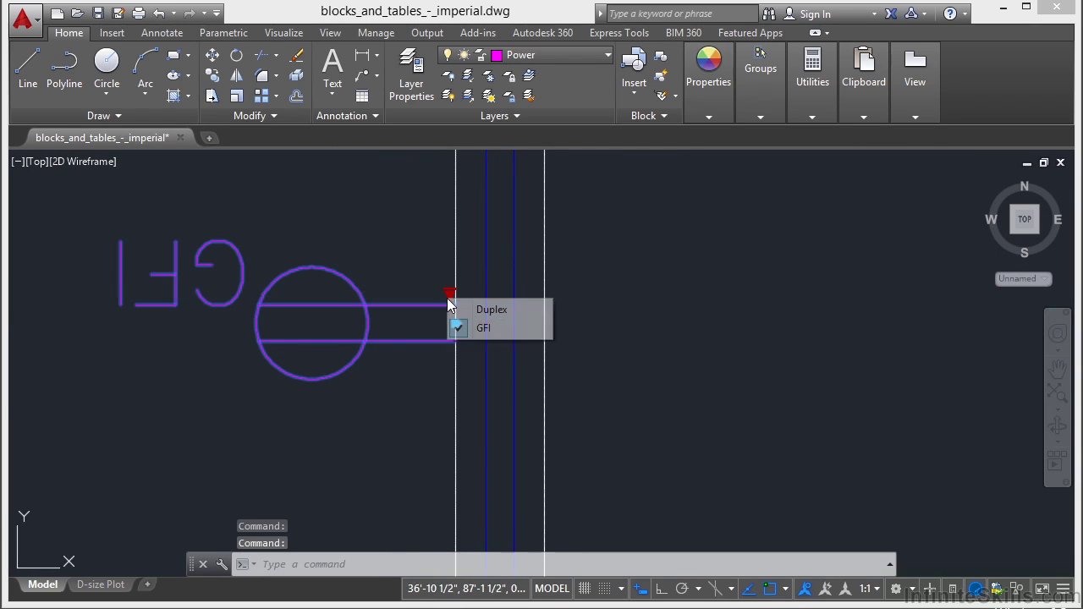
left_click(494, 312)
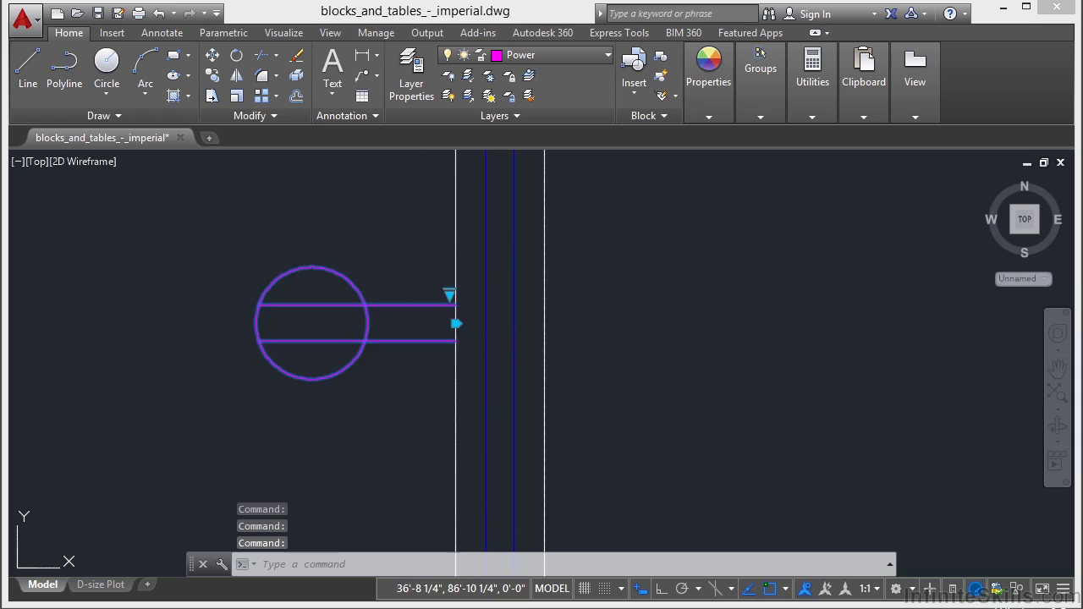
key("Escape")
scroll(533, 362, "down", 2)
- Draw a new line with L in the open area right of the living room and select it
scroll(604, 329, "down", 4)
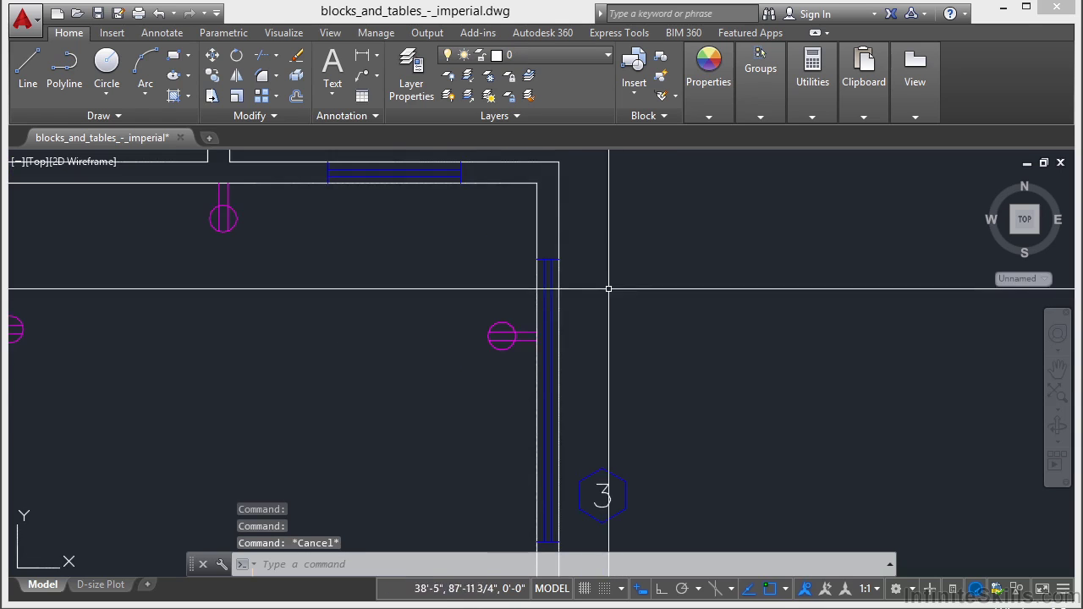
type("l")
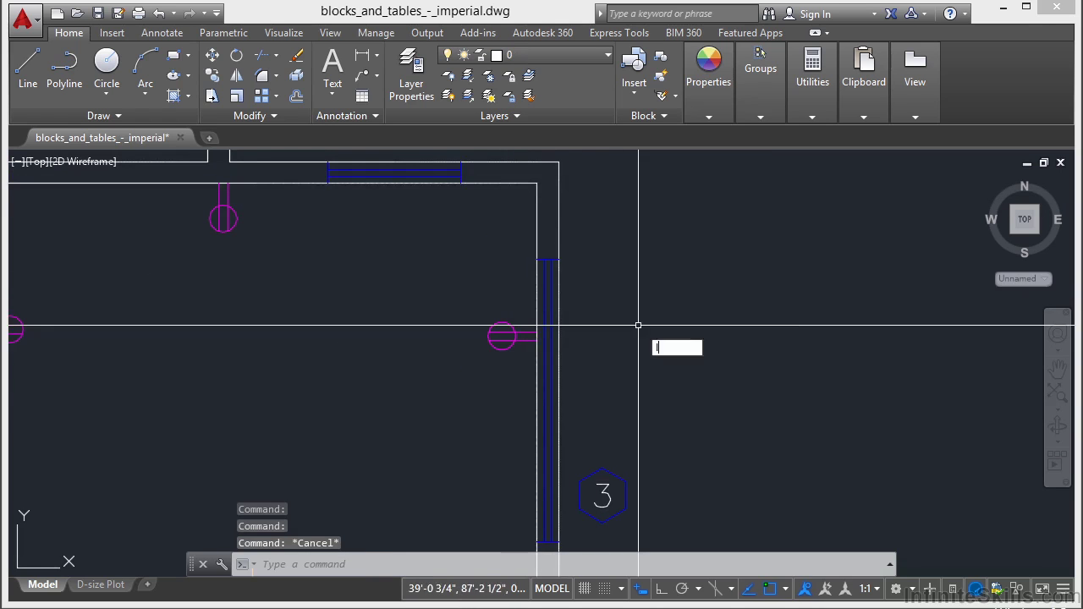
key("Return")
scroll(566, 345, "down", 2)
left_click(584, 335)
left_click(775, 341)
key("Return")
left_click(745, 310)
left_click(733, 351)
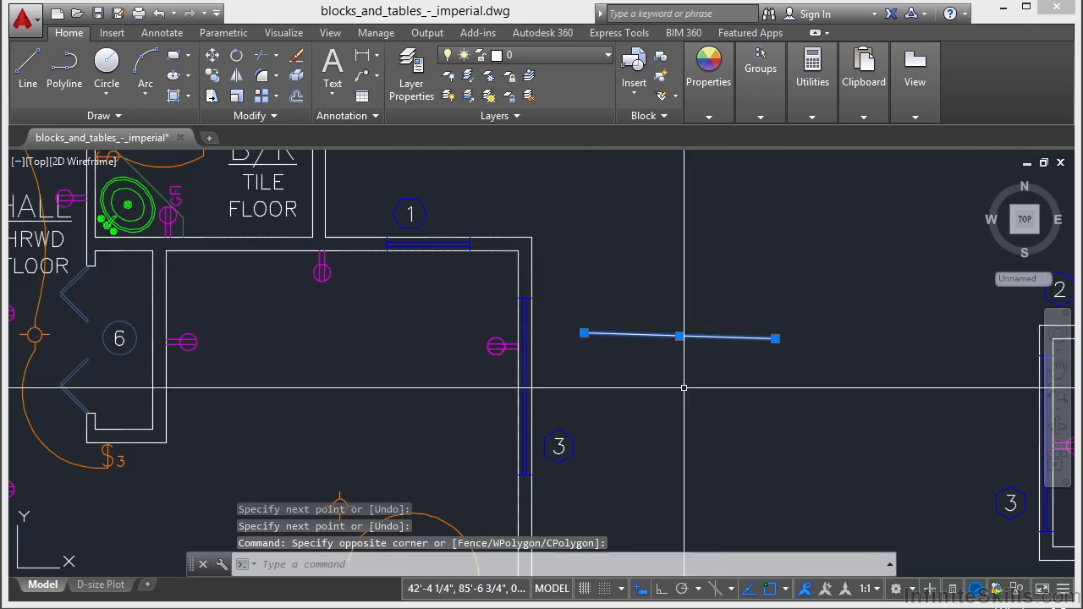
- Stretch the line's left end upward, then lengthen it further up-left
scroll(692, 315, "up", 2)
mouse_move(519, 347)
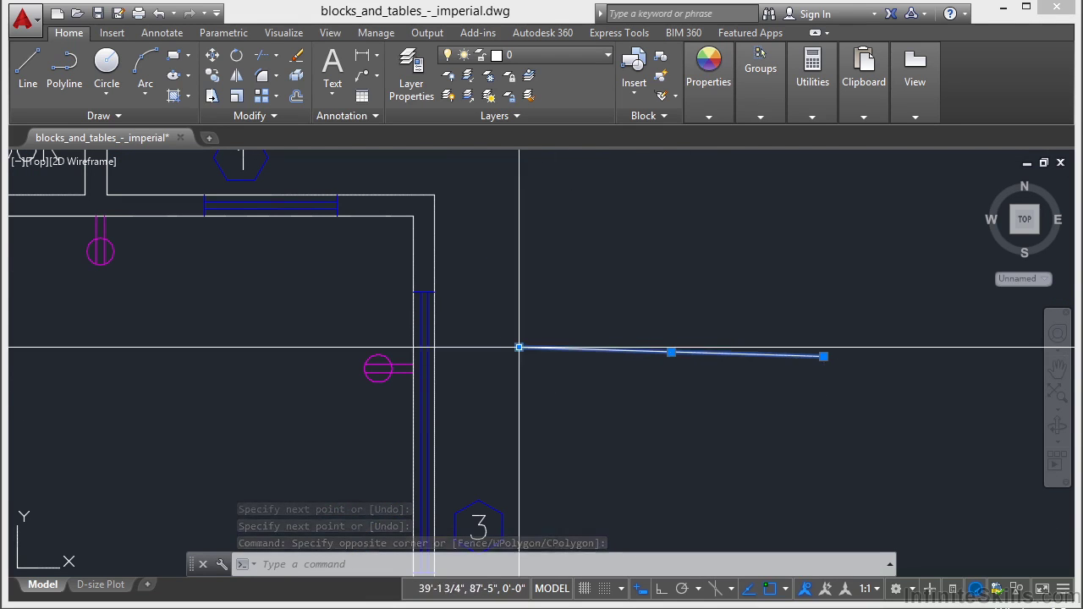
left_click(519, 347)
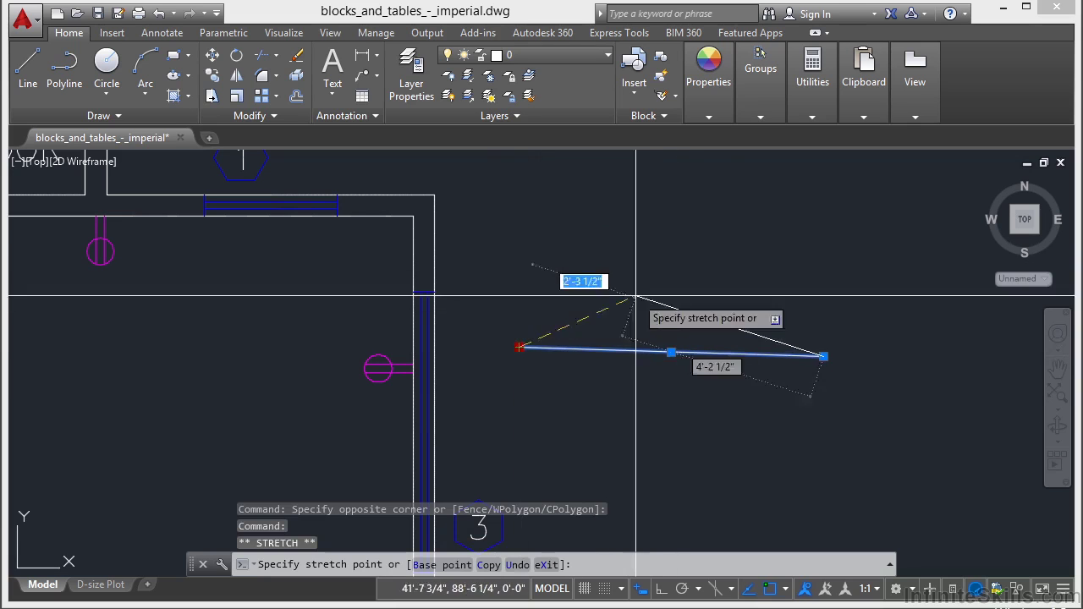
left_click(576, 267)
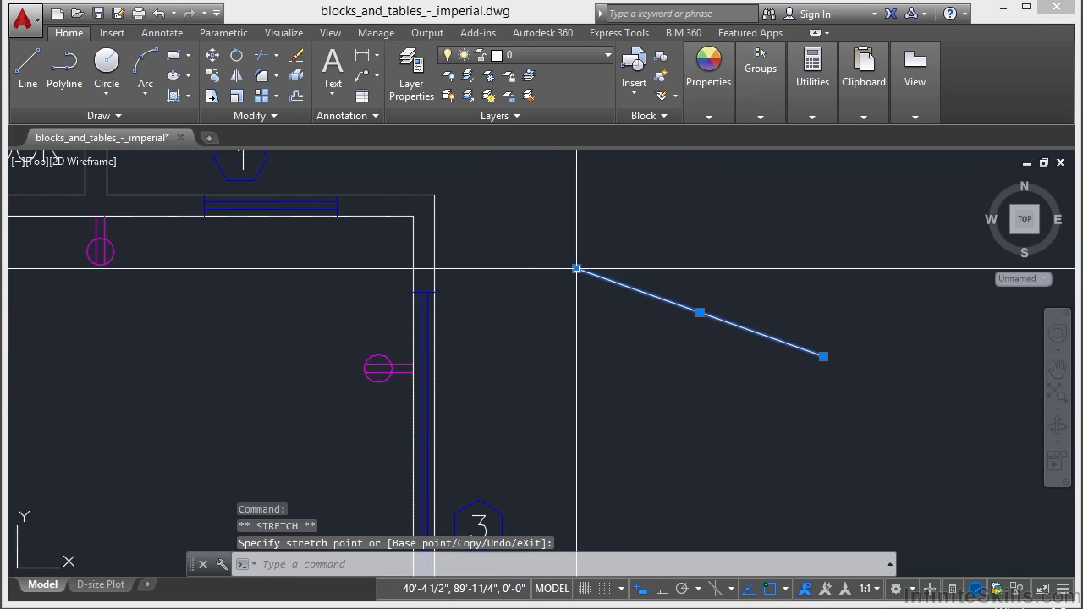
left_click(637, 319)
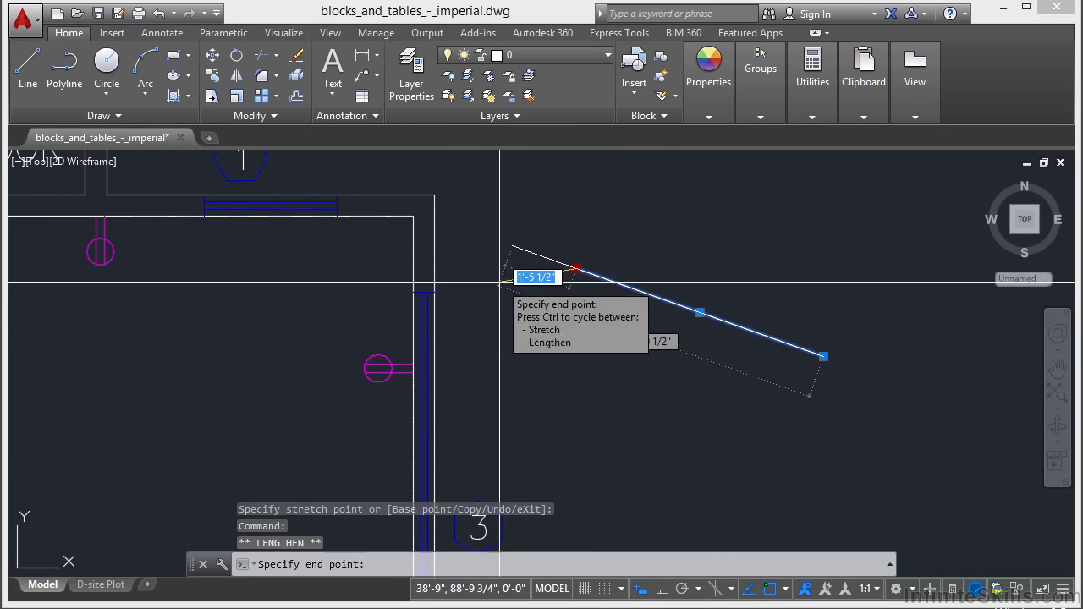
left_click(509, 246)
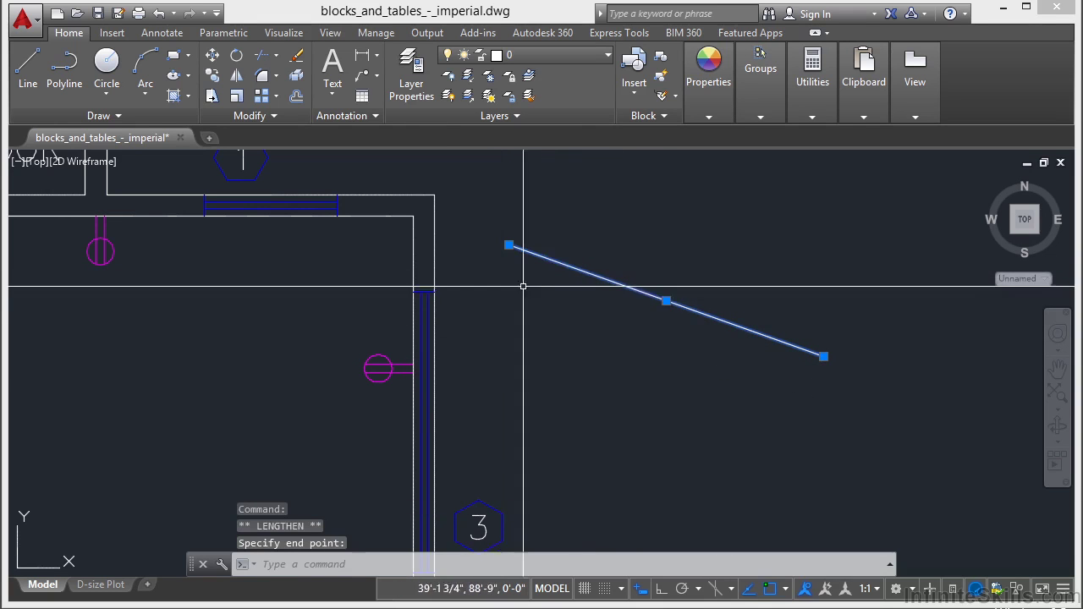
- Move the line lower and to the right by its midpoint grip, then deselect it
left_click(666, 301)
left_click(644, 382)
key("Escape")
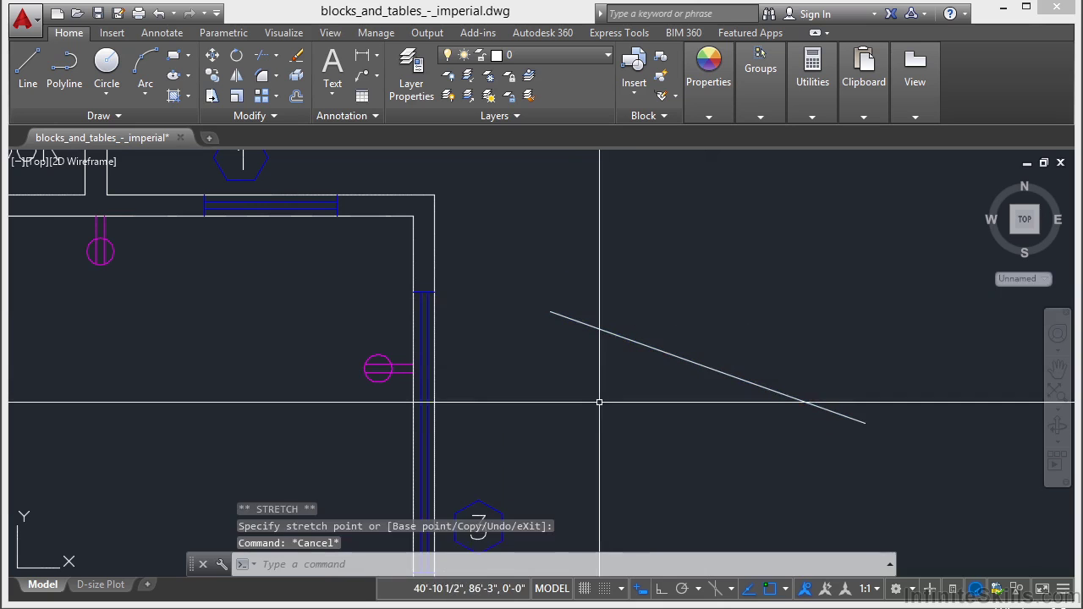
- Draw a circle with C, centred above the sloping line
scroll(575, 298, "down", 4)
type("c")
key("Return")
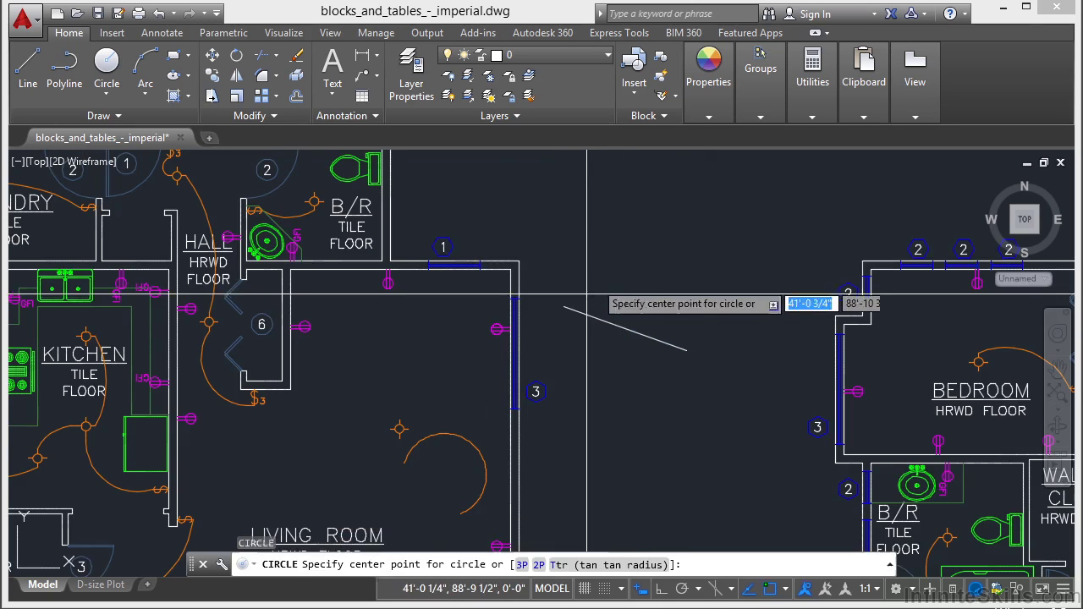
left_click(629, 218)
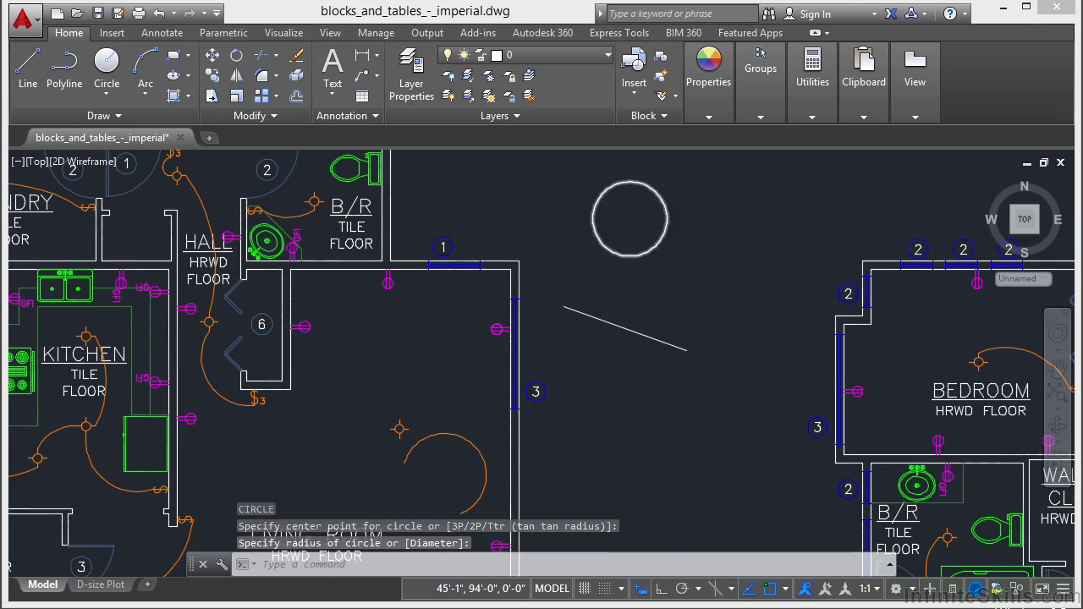
- Window-select the circle and enlarge its radius with the right quadrant grip
scroll(658, 302, "up", 4)
left_click(682, 270)
left_click(612, 352)
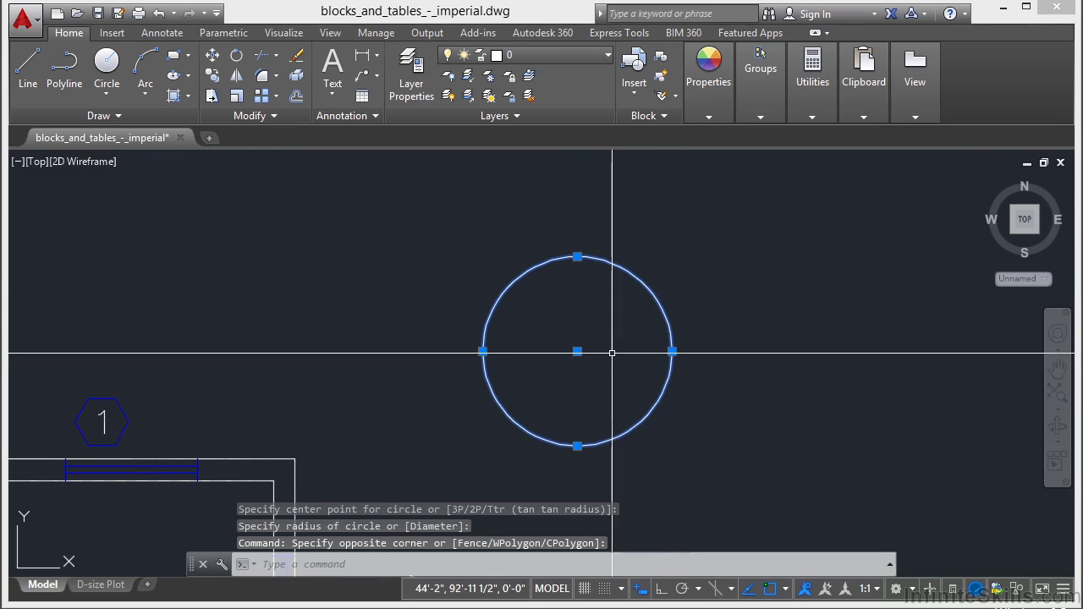
left_click(670, 351)
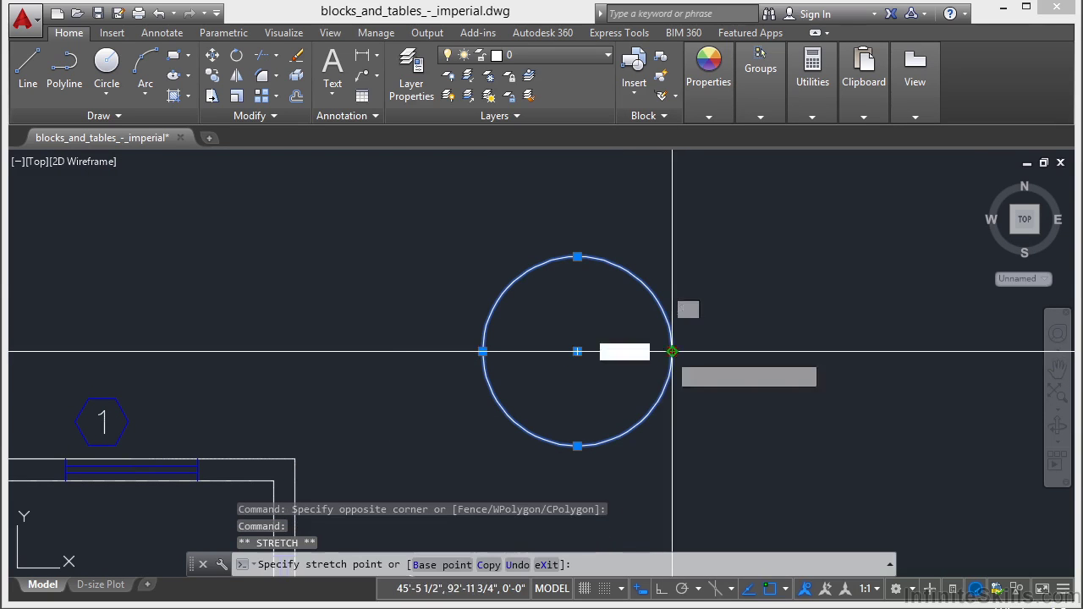
left_click(721, 351)
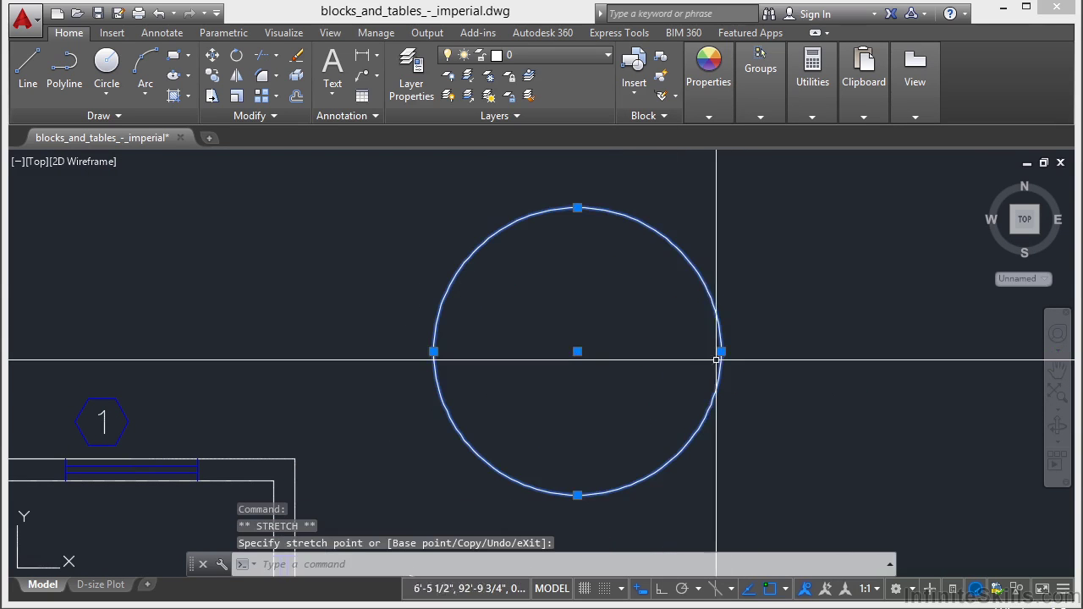
- Move the circle up and to the right by its centre grip, then deselect it
left_click(577, 352)
left_click(646, 309)
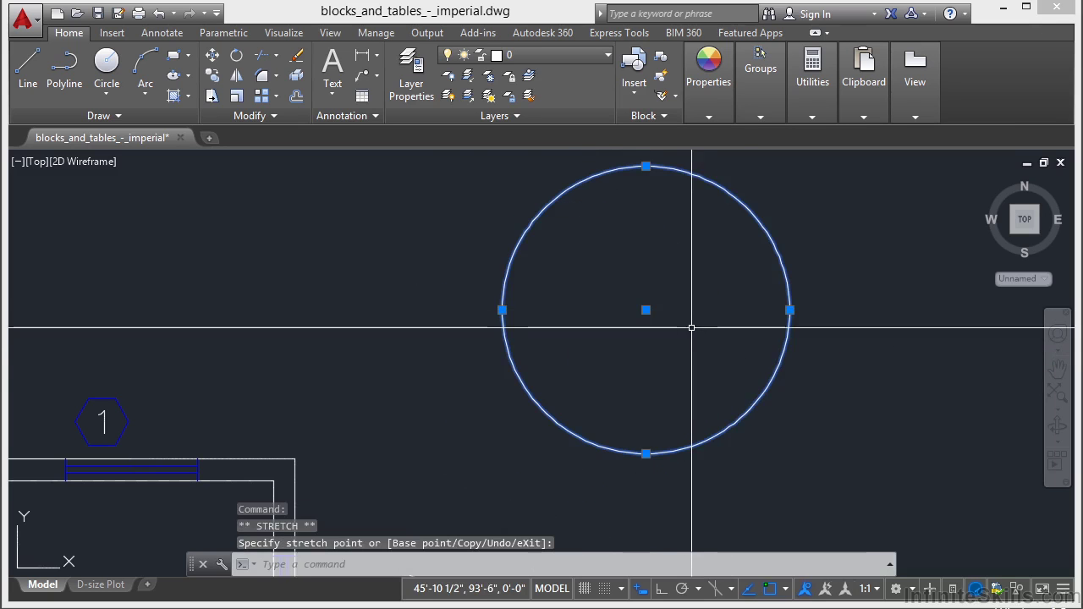
key("Escape")
key("Escape")
scroll(617, 285, "down", 5)
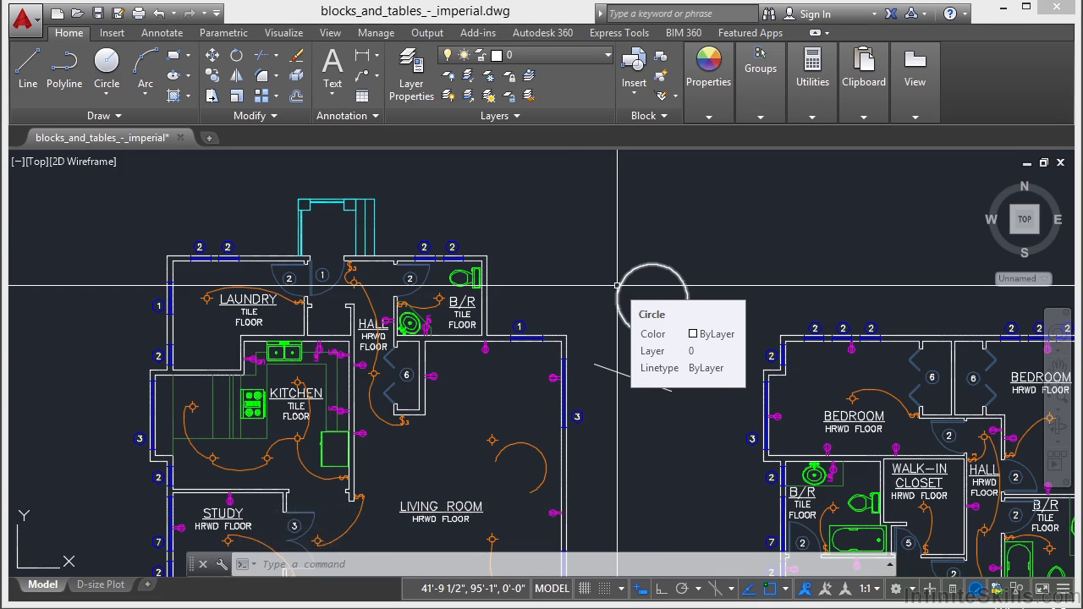
- Select the short line, stretch its right end down-right to change its angle, then move it up-left
scroll(617, 285, "up", 2)
left_click(599, 300)
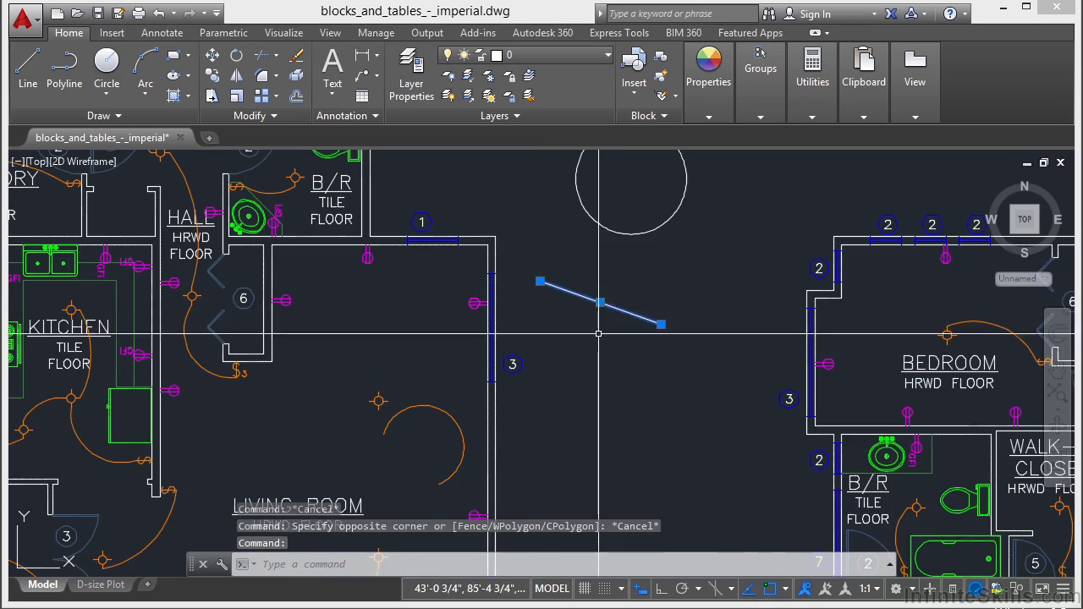
middle_click_drag(605, 348, 637, 392)
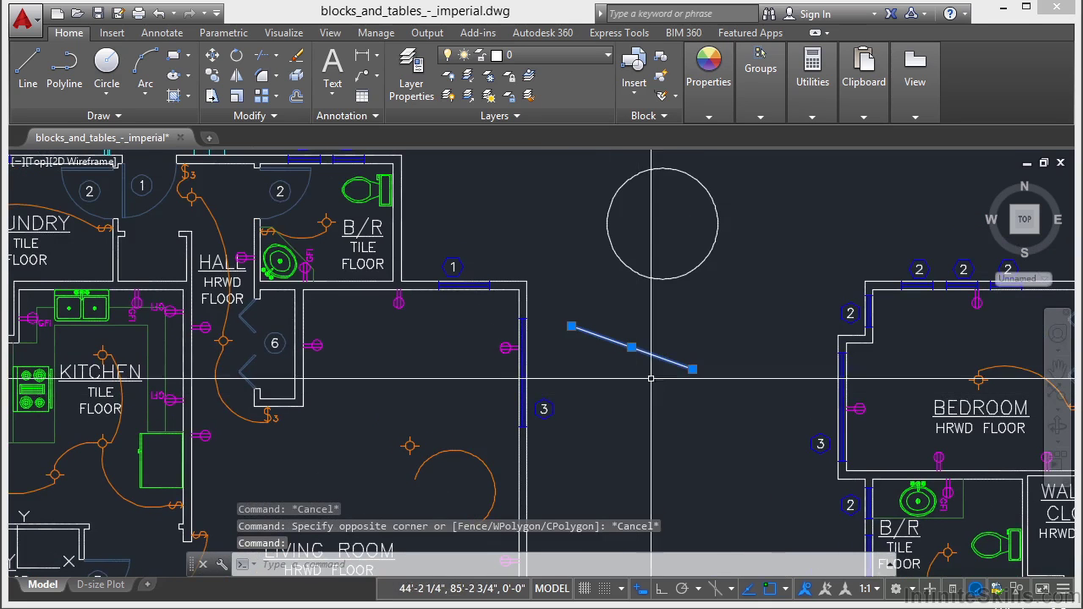
scroll(654, 337, "up", 2)
left_click(621, 354, "shift")
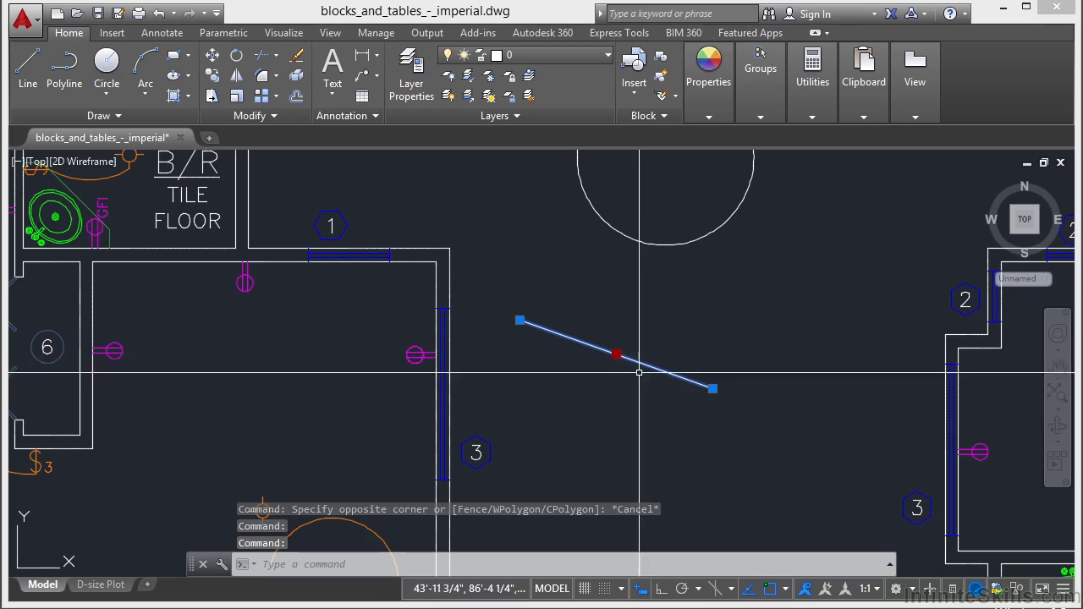
left_click(715, 388)
left_click(744, 443)
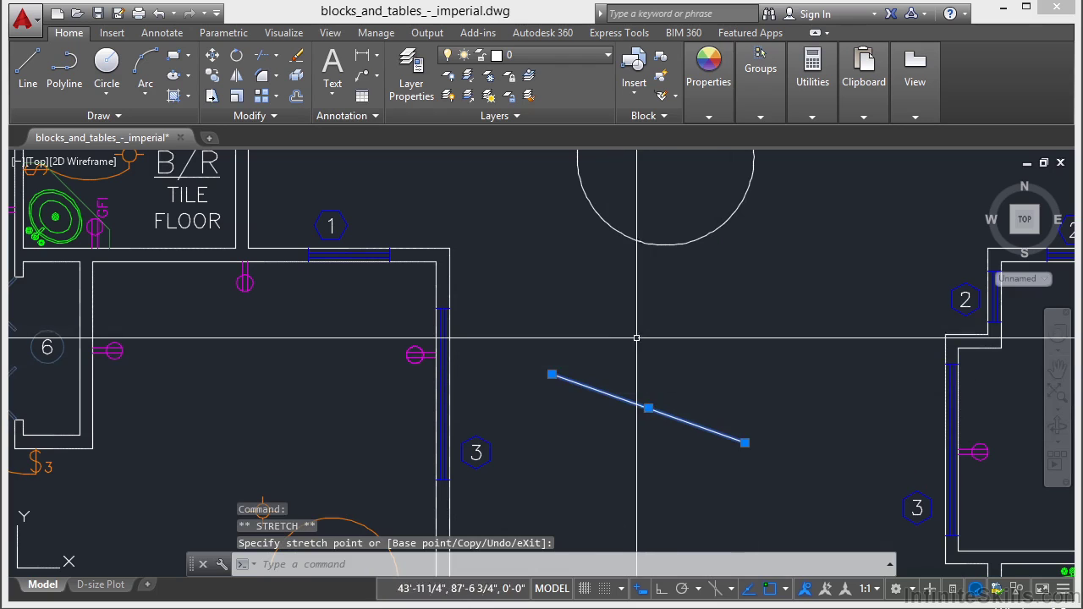
left_click(649, 408)
left_click(628, 314)
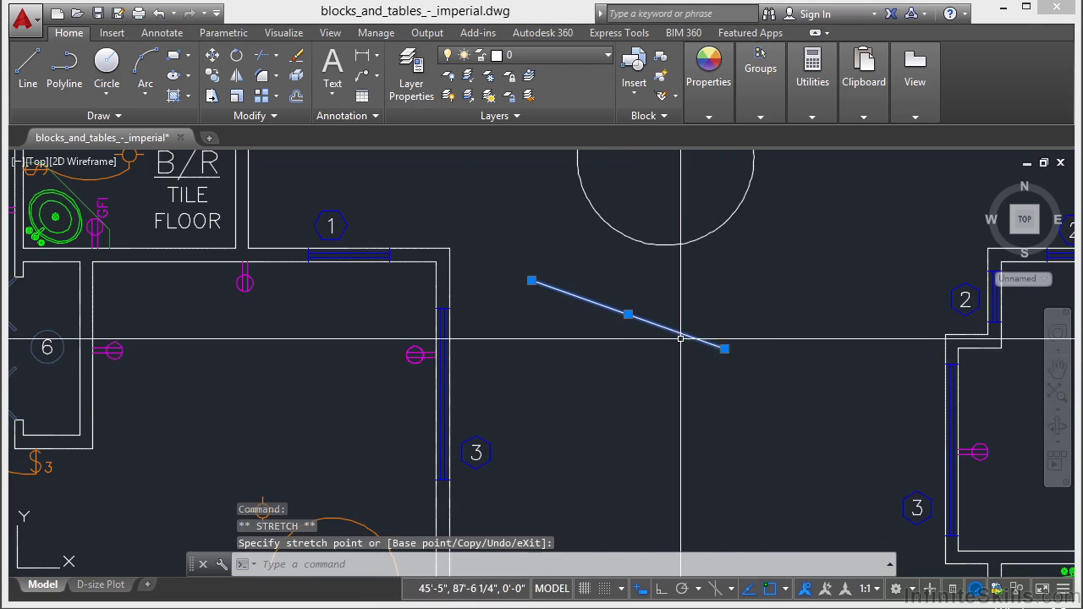
left_click(731, 347)
left_click(726, 254)
left_click(679, 285)
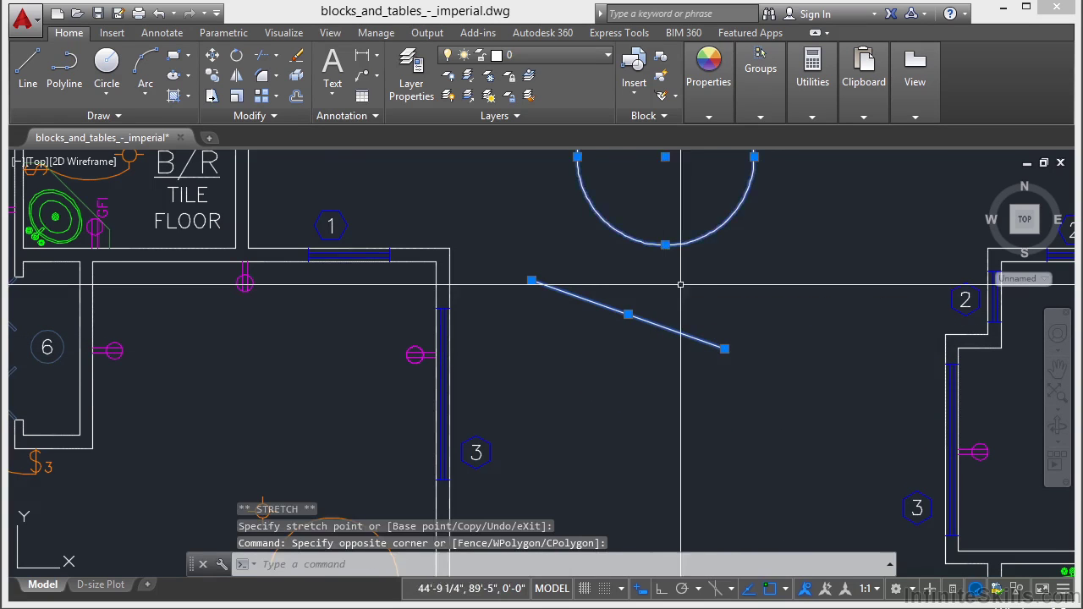
scroll(677, 254, "down", 2)
middle_click_drag(677, 254, 645, 315)
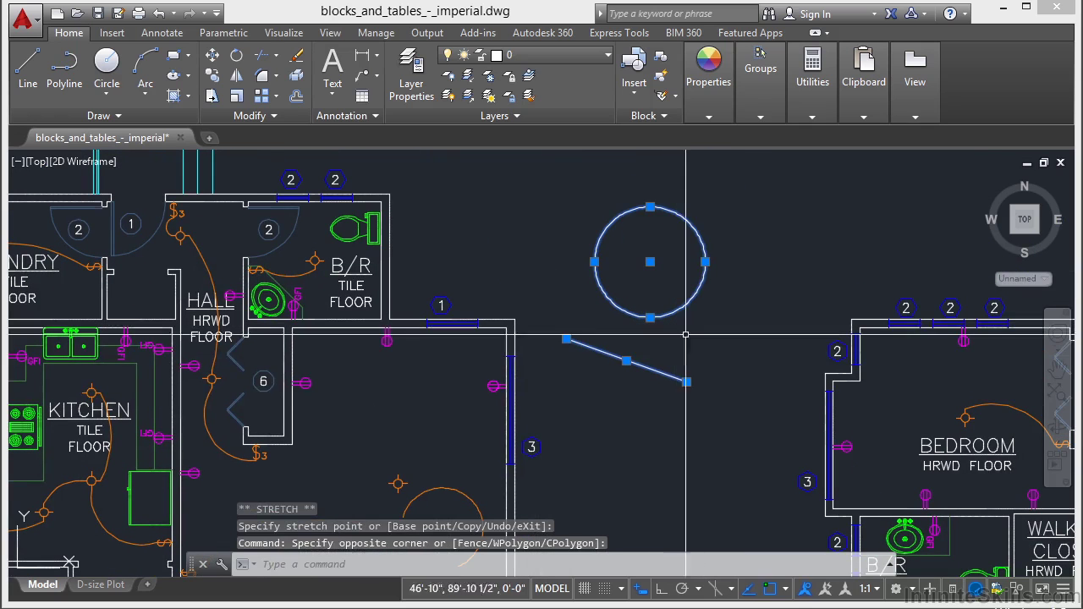
key("Escape")
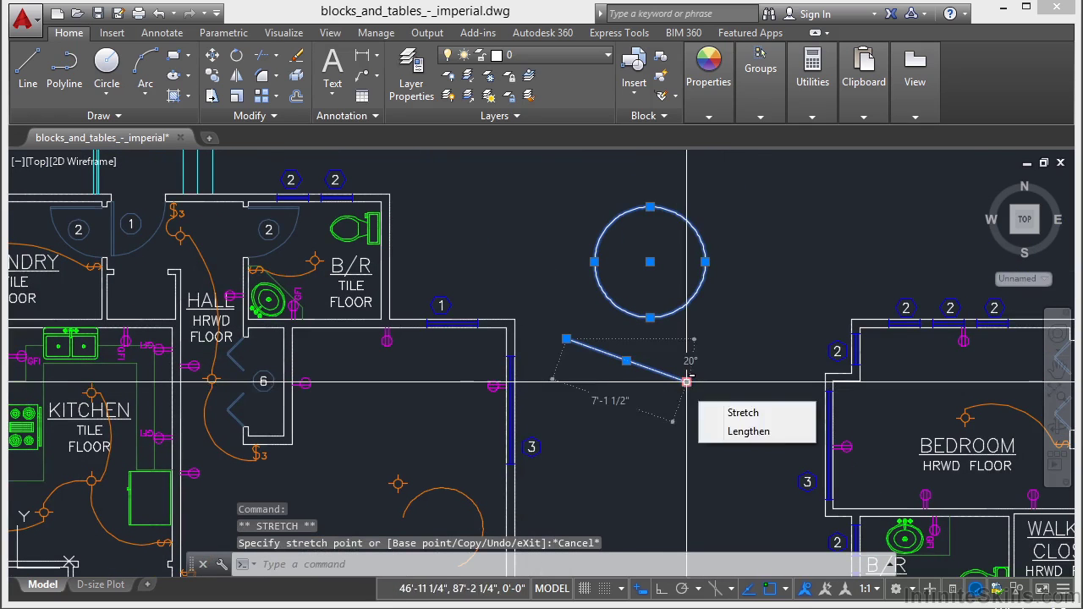
left_click(650, 317)
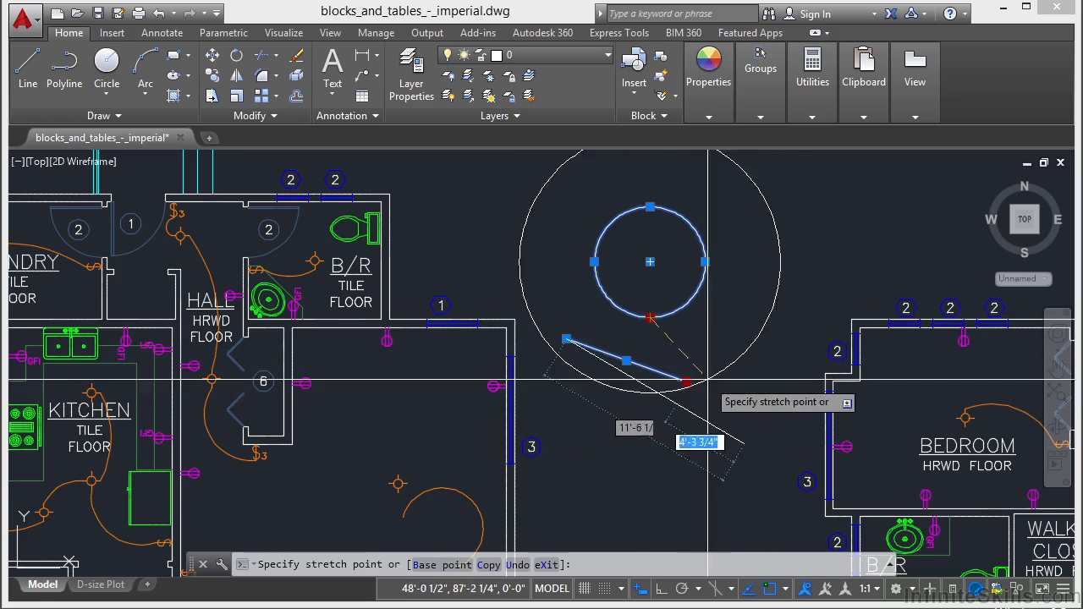
key("Escape")
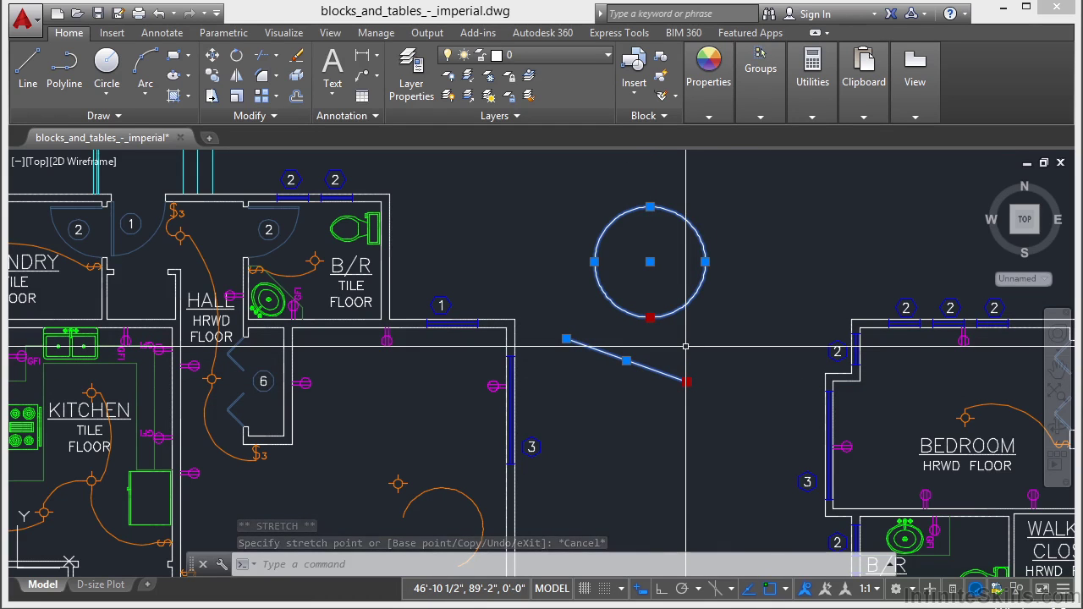
key("Escape")
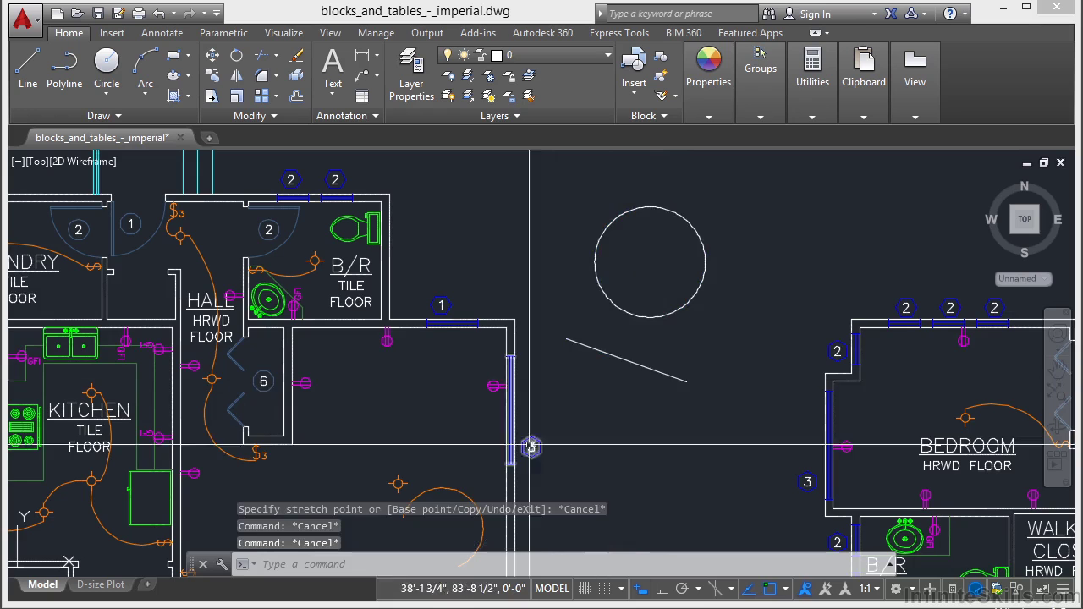
- Select both hall Lighting arcs and stretch their shared endpoint onto the tag 6 circle
middle_click_drag(275, 471, 376, 368)
left_click(312, 281)
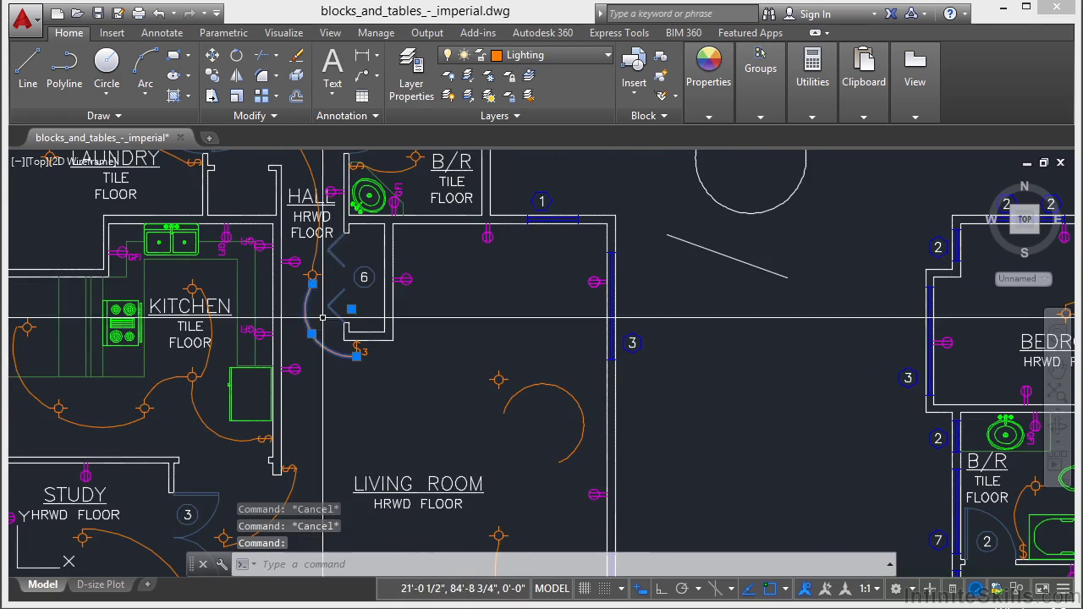
double_click(317, 253)
scroll(339, 285, "up", 3)
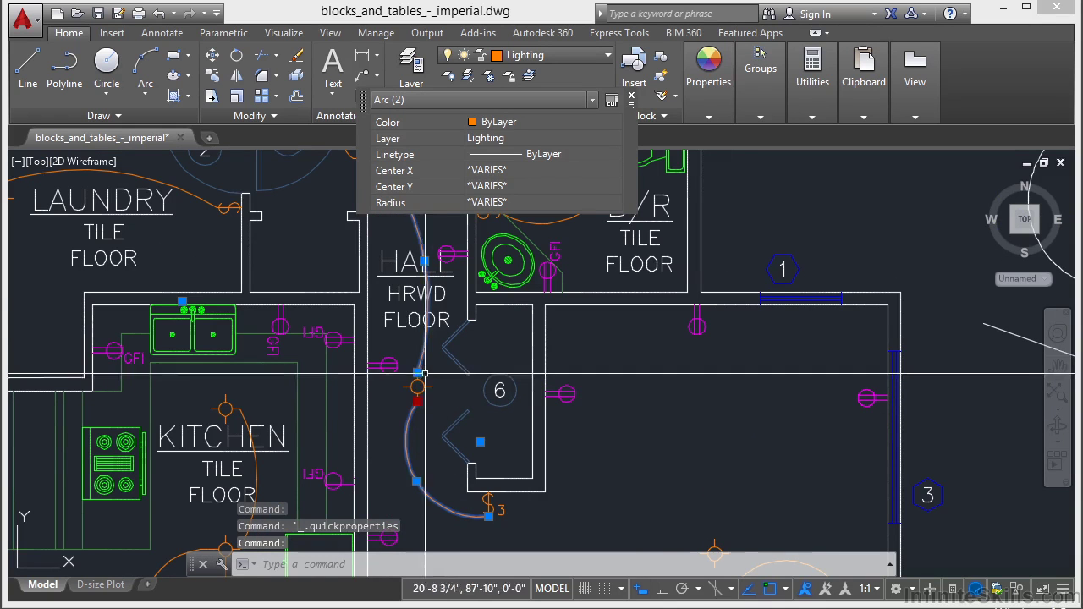
left_click(417, 372)
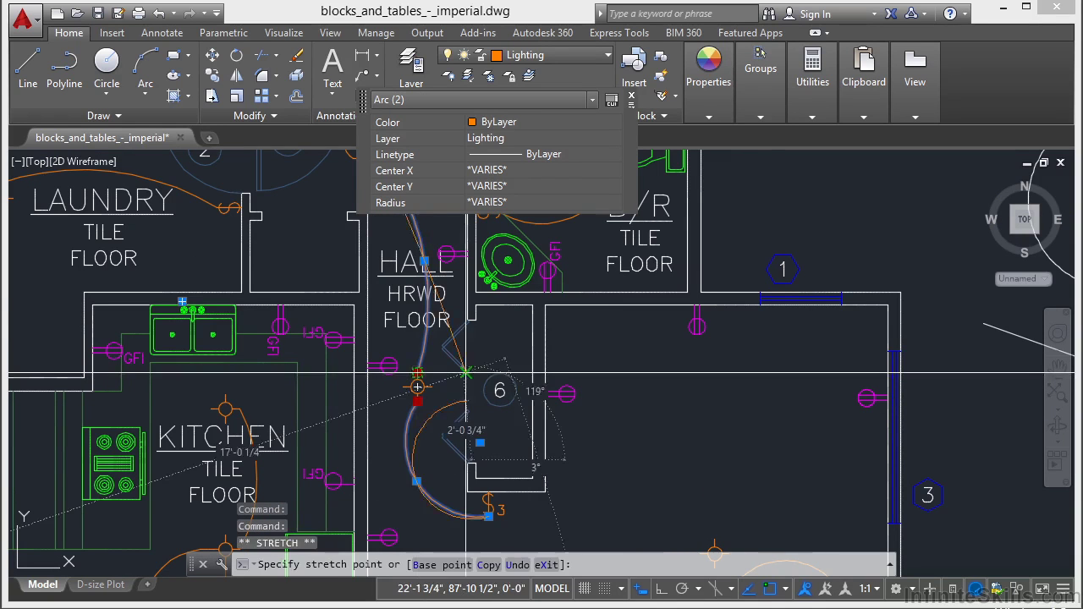
scroll(486, 373, "up", 5)
left_click(499, 387)
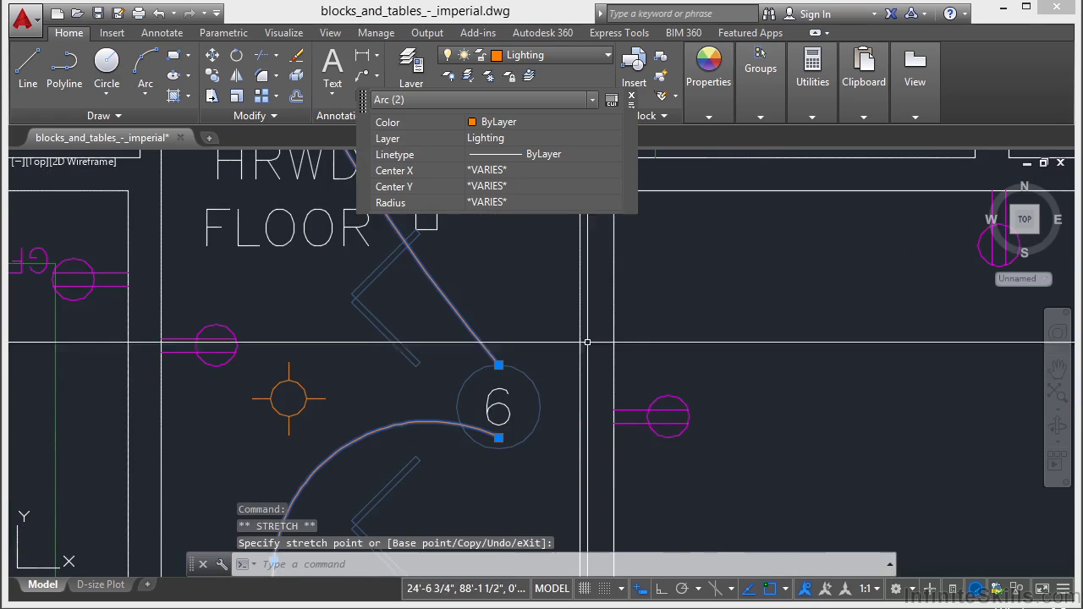